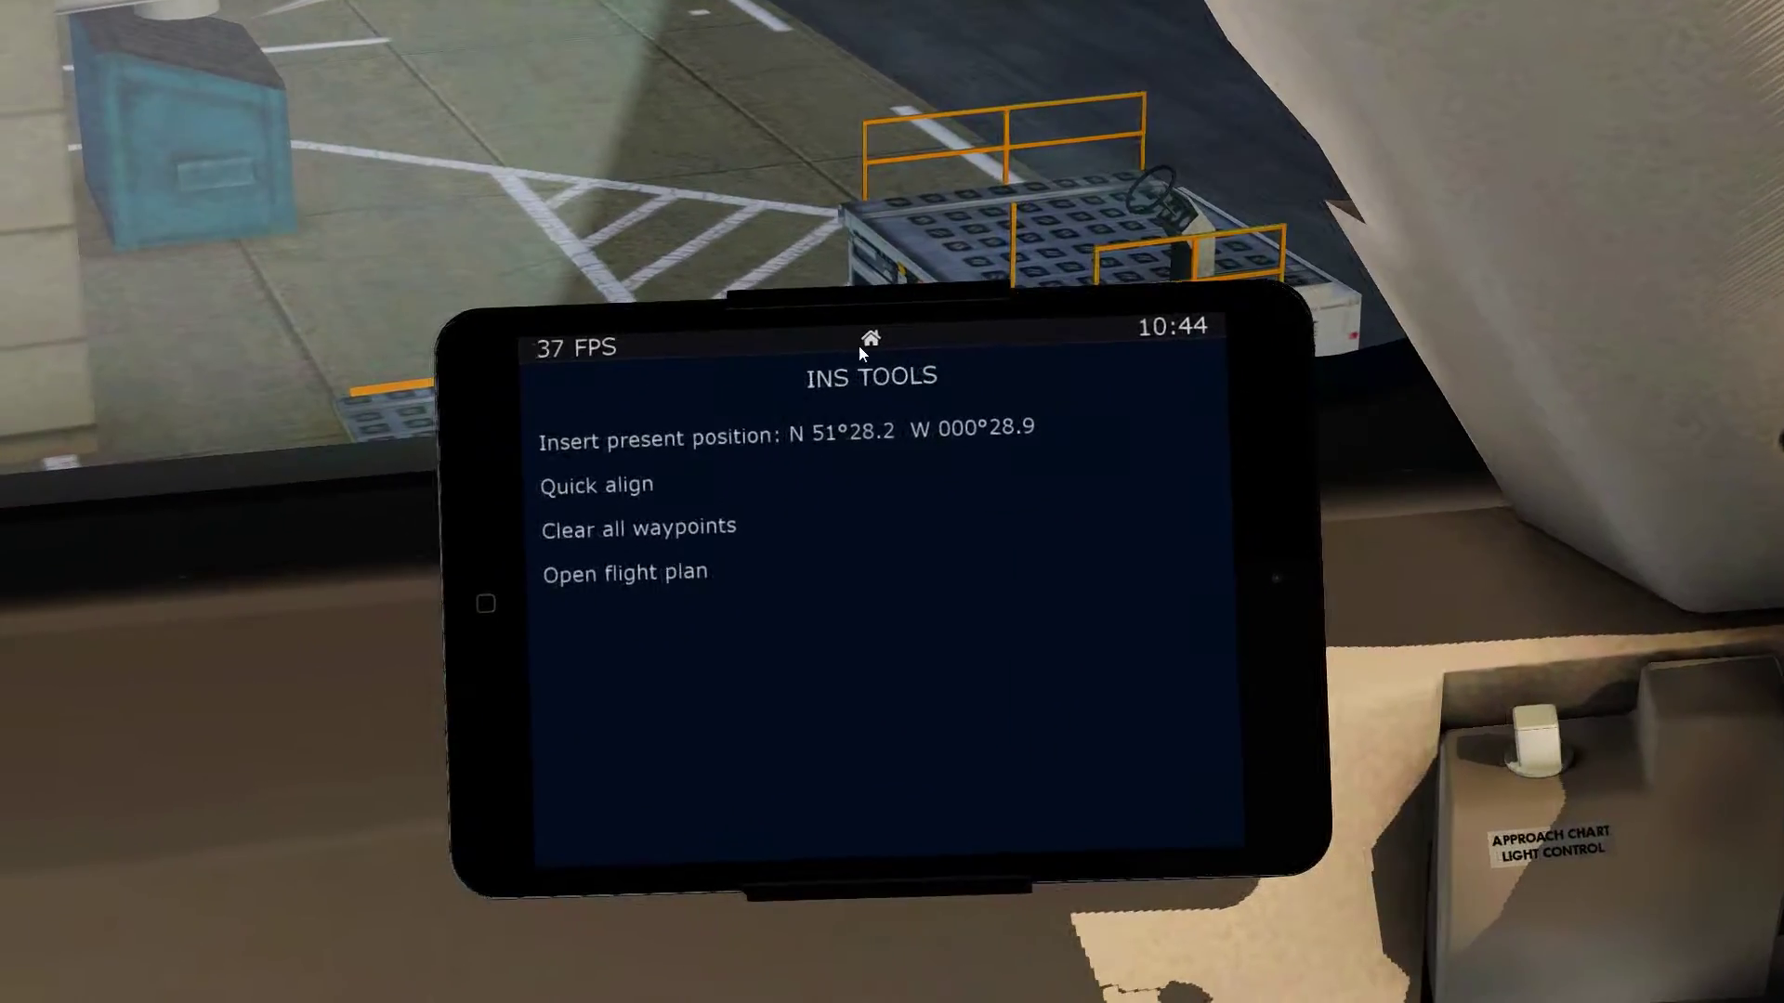
Return the tablet to Home and show the INS page, bringing the 747's INS control unit into view
{"action": "left_click", "coordinate": [868, 340]}
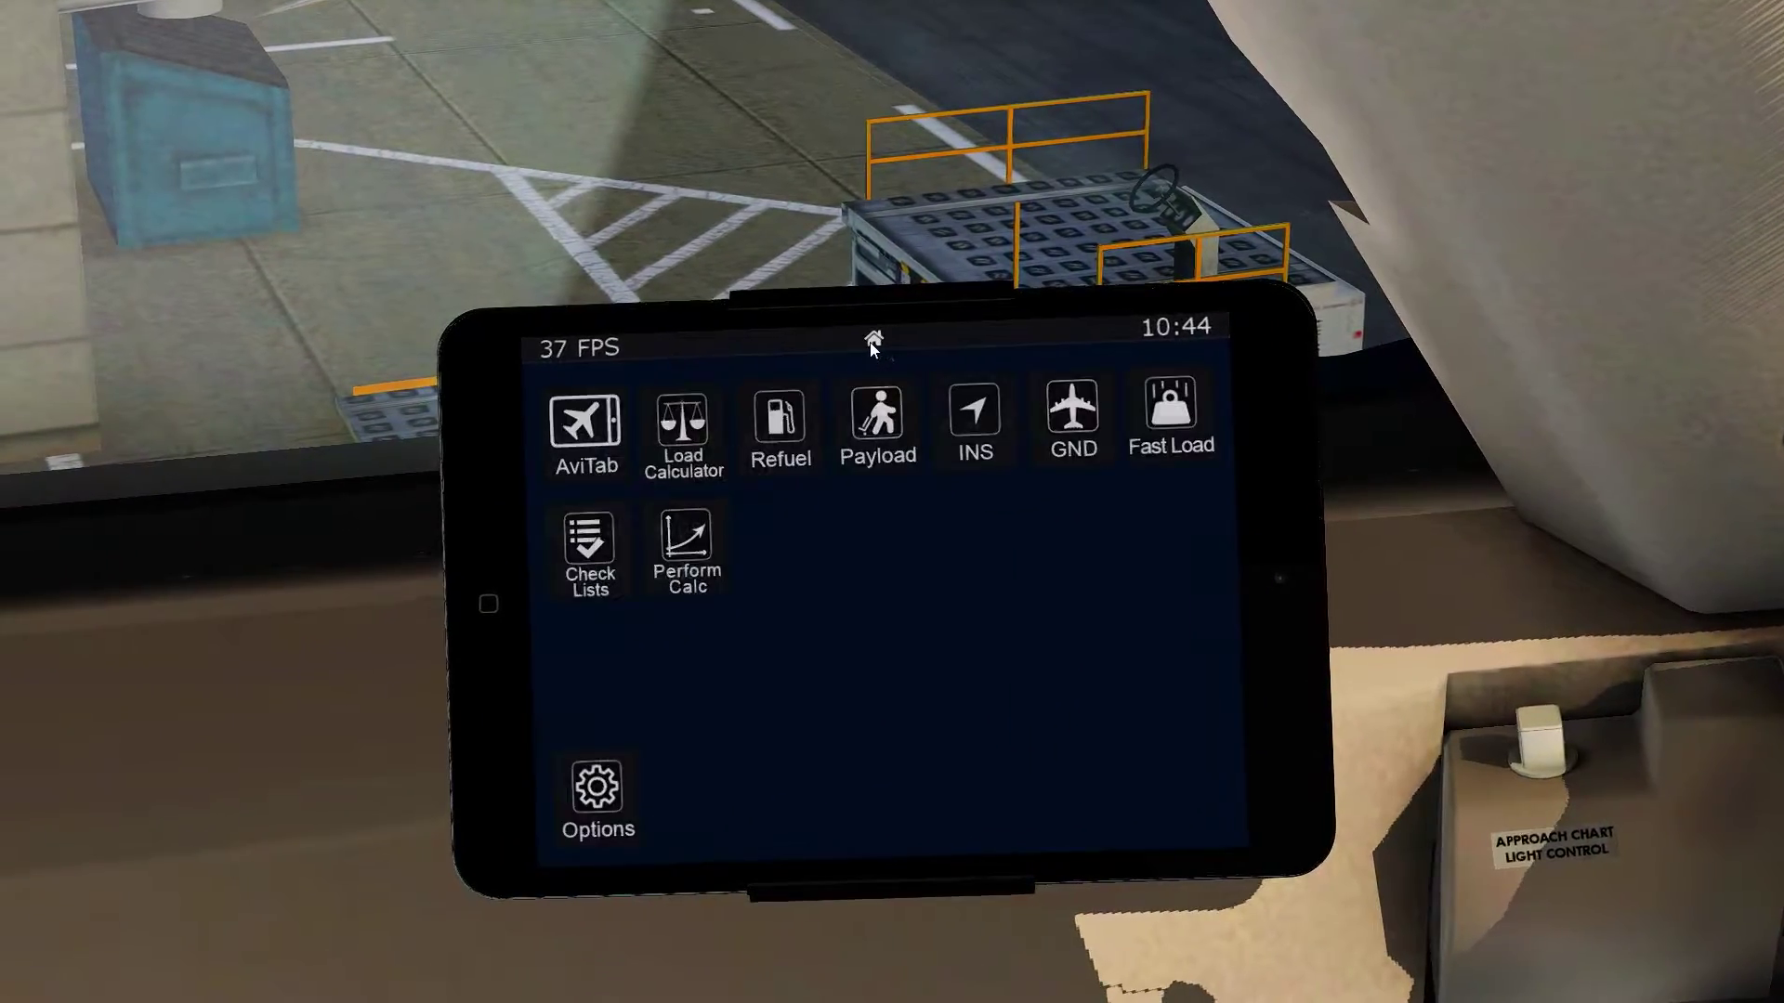
{"action": "left_click", "coordinate": [988, 427]}
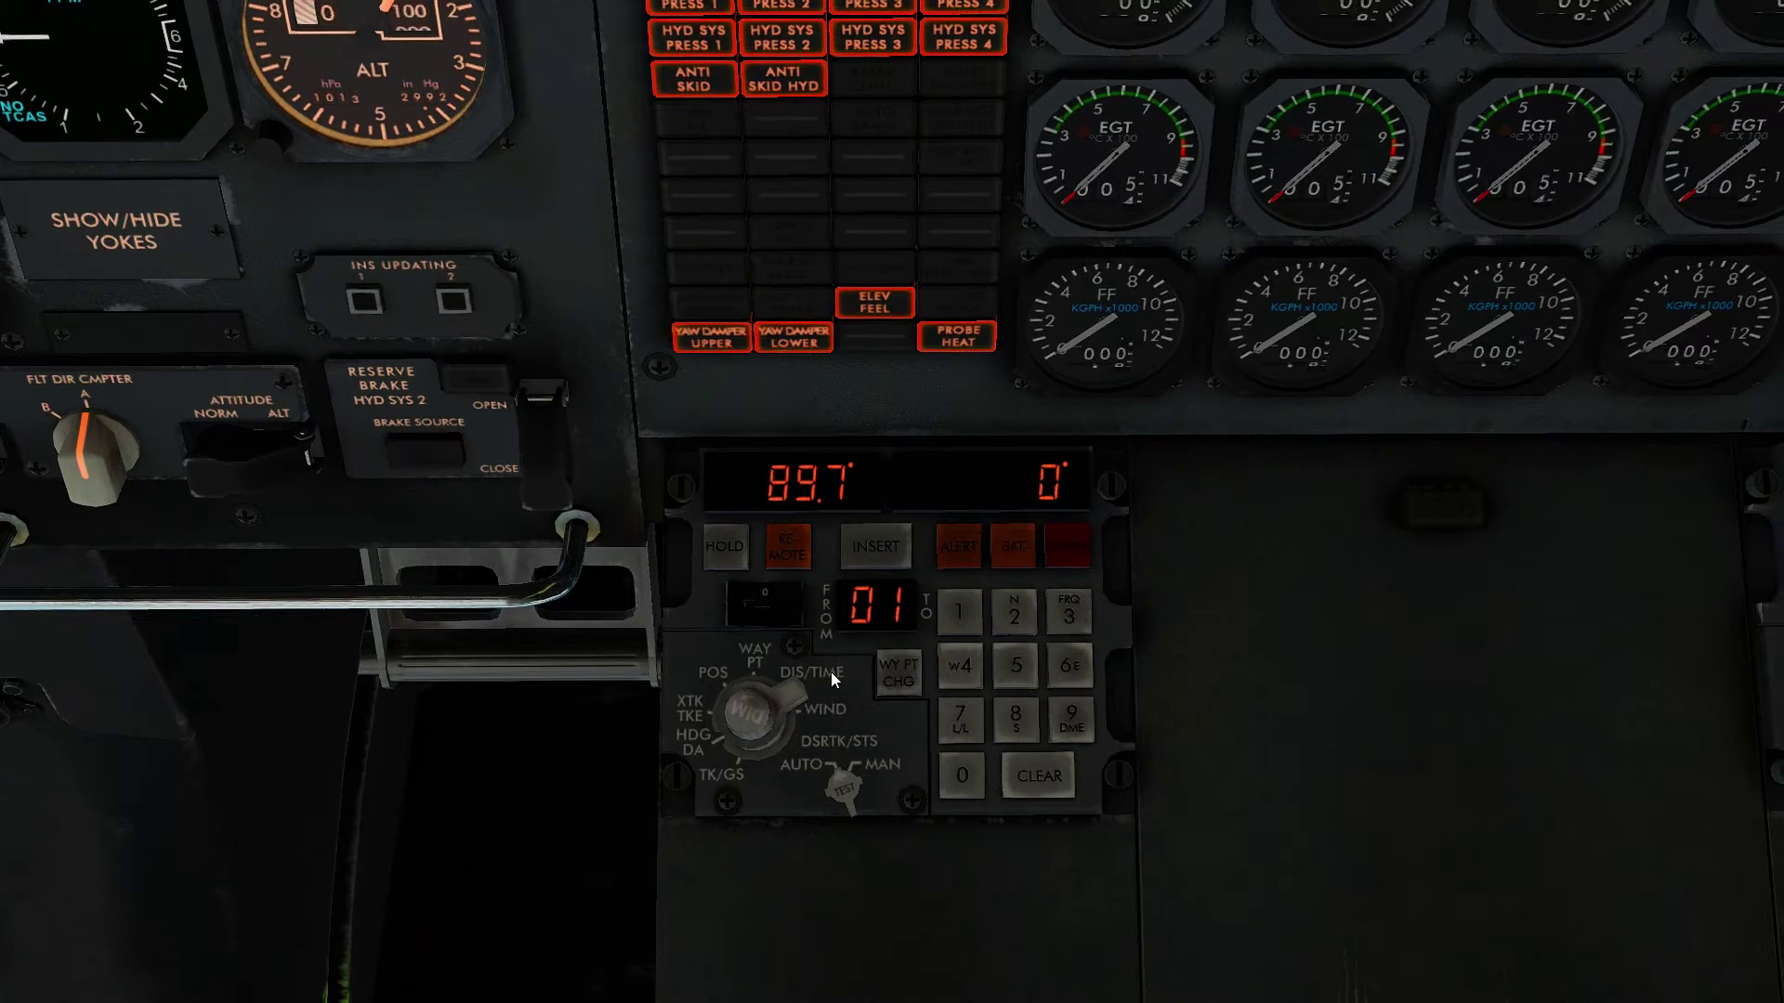
Set the INS mode knob to POS and key in latitude N 51°28.2
{"action": "left_click", "coordinate": [808, 751]}
{"action": "left_click", "coordinate": [808, 751]}
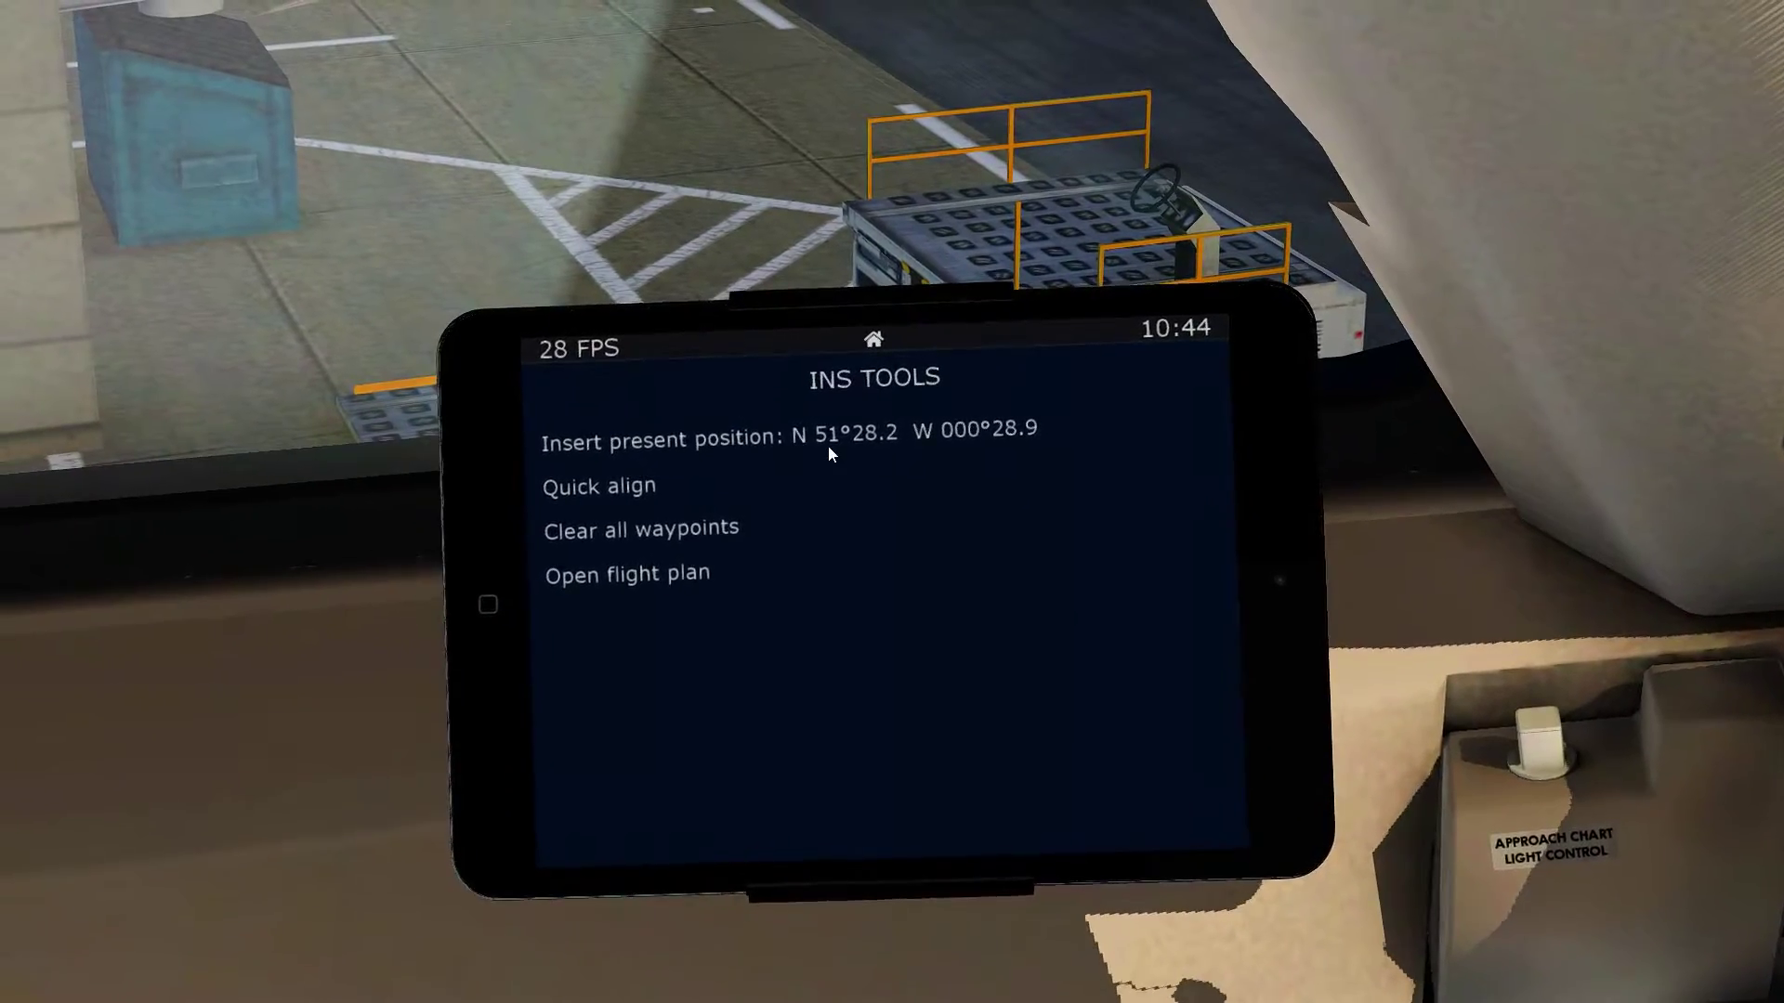
{"action": "left_click", "coordinate": [885, 454]}
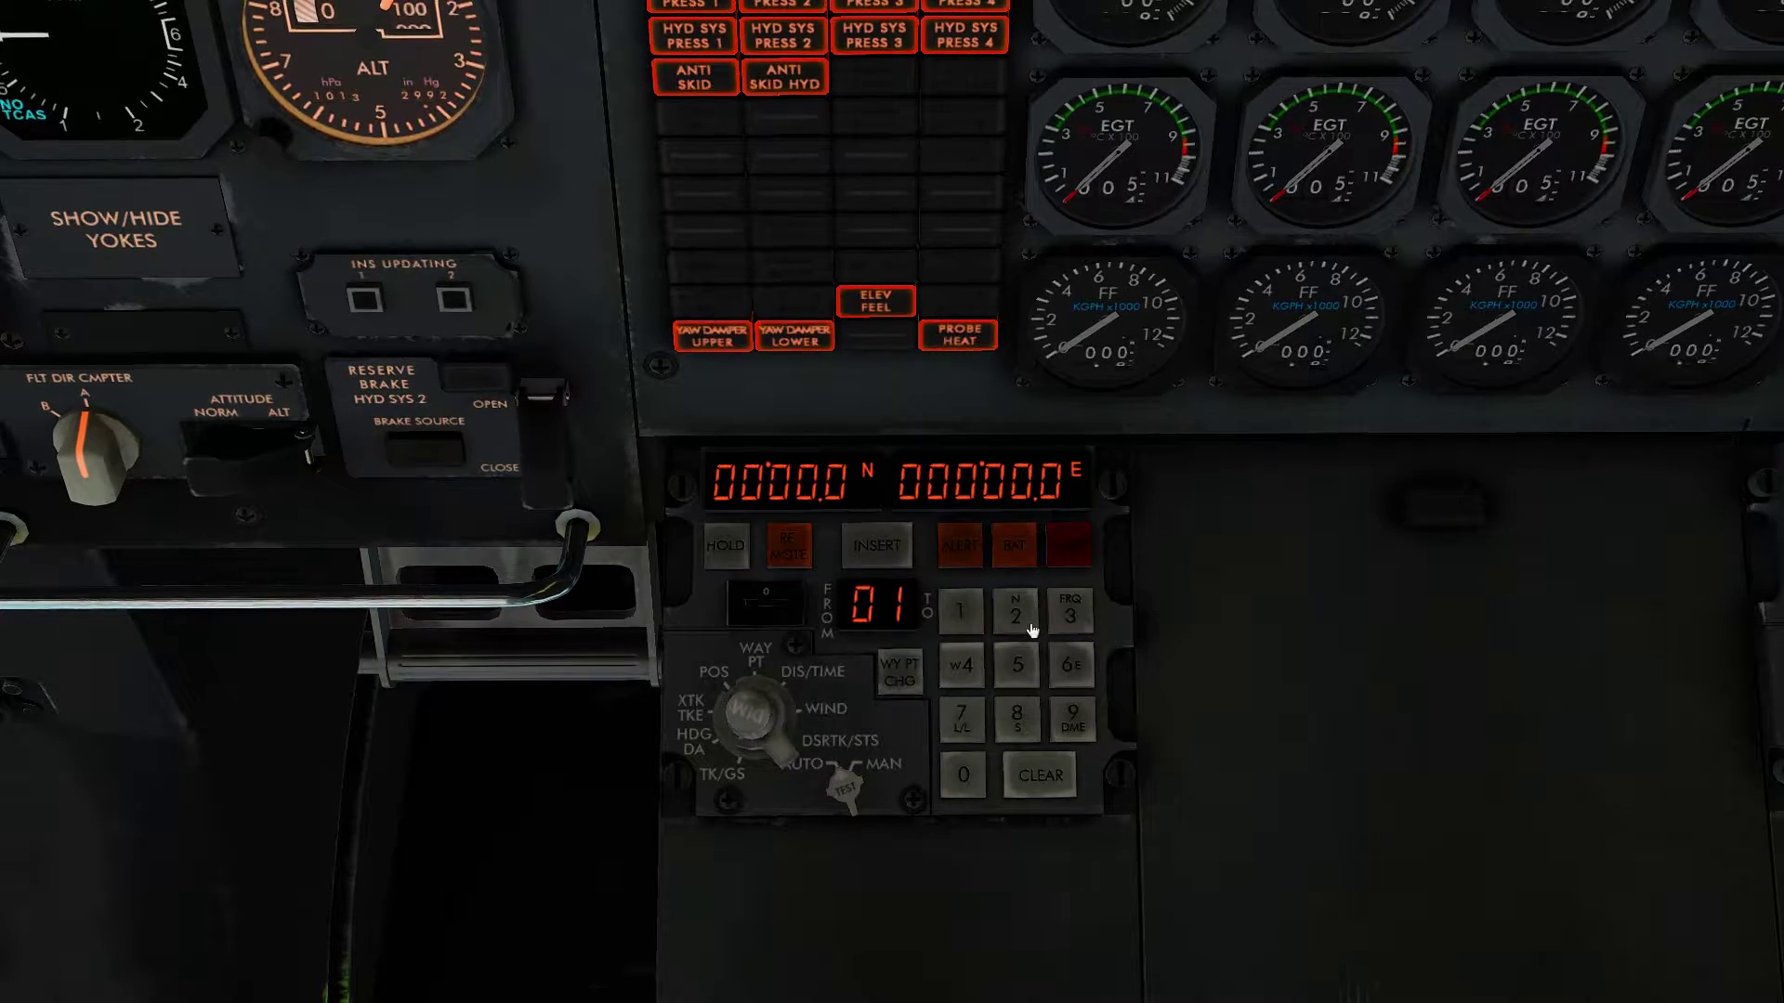
{"action": "left_click", "coordinate": [1031, 630]}
{"action": "left_click", "coordinate": [1017, 667]}
{"action": "left_click", "coordinate": [960, 611]}
{"action": "left_click", "coordinate": [1015, 611]}
{"action": "left_click", "coordinate": [1016, 718]}
{"action": "left_click", "coordinate": [1036, 637]}
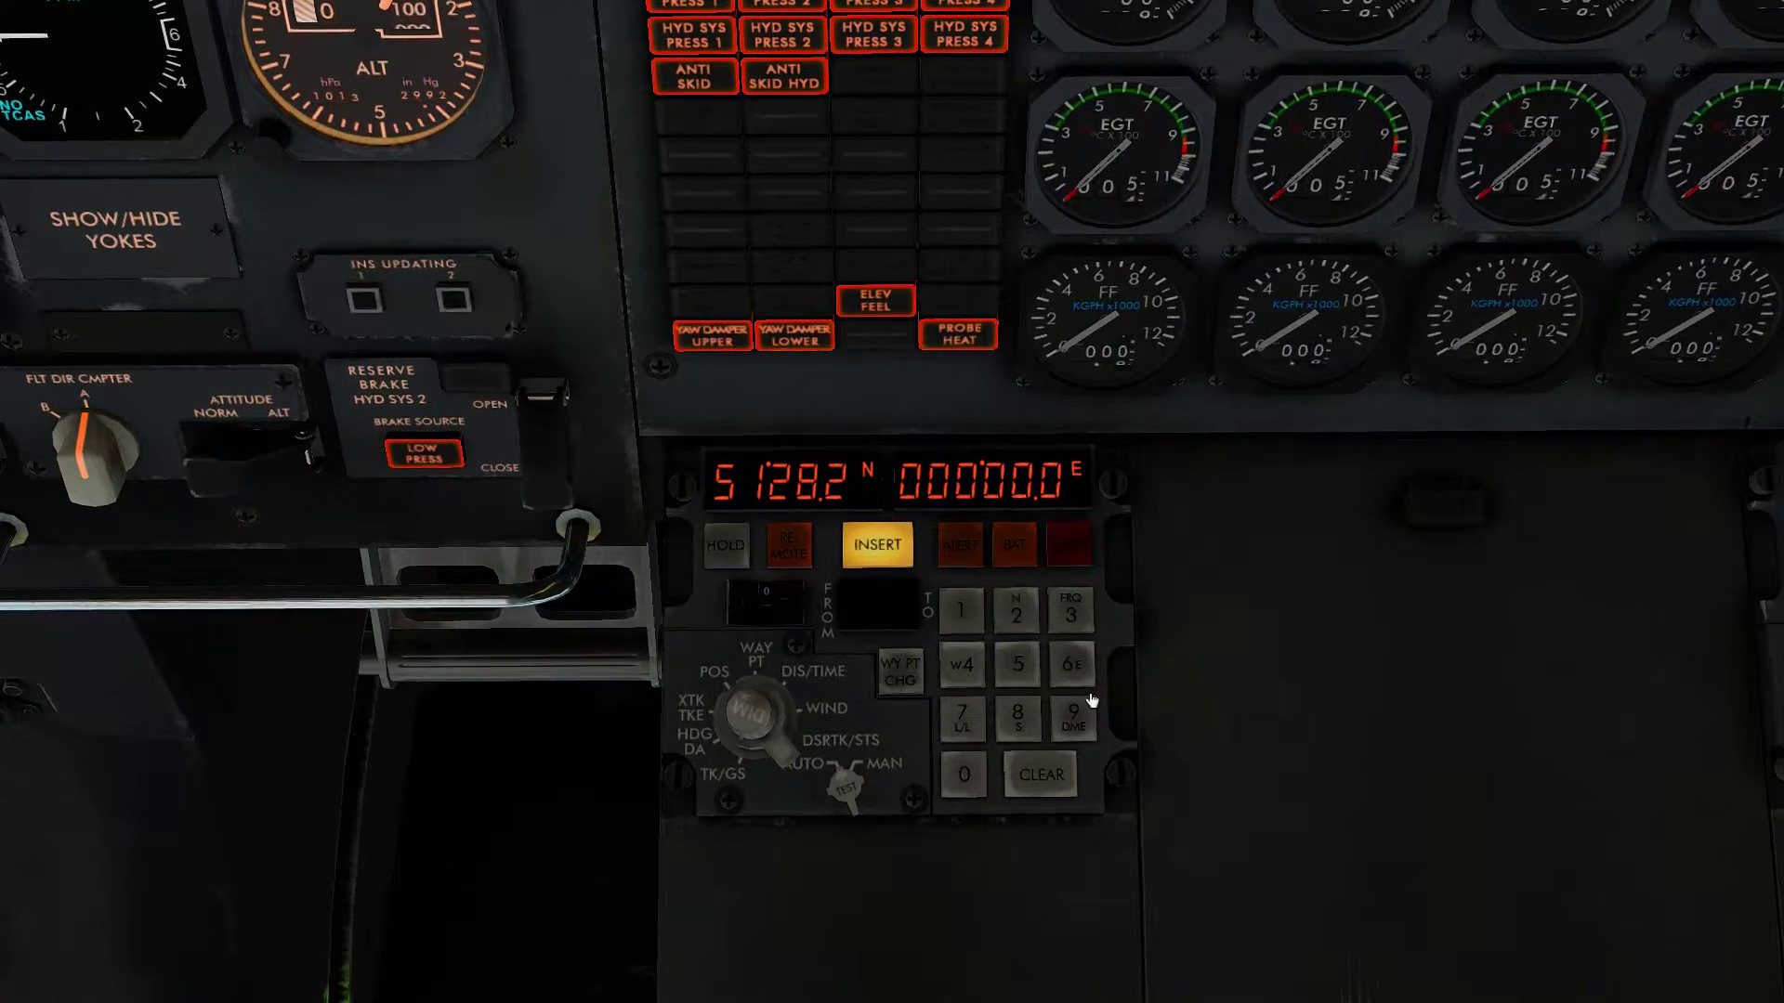
Begin keying longitude W 000°28.9, checking the position against the tablet
{"action": "left_click", "coordinate": [970, 687]}
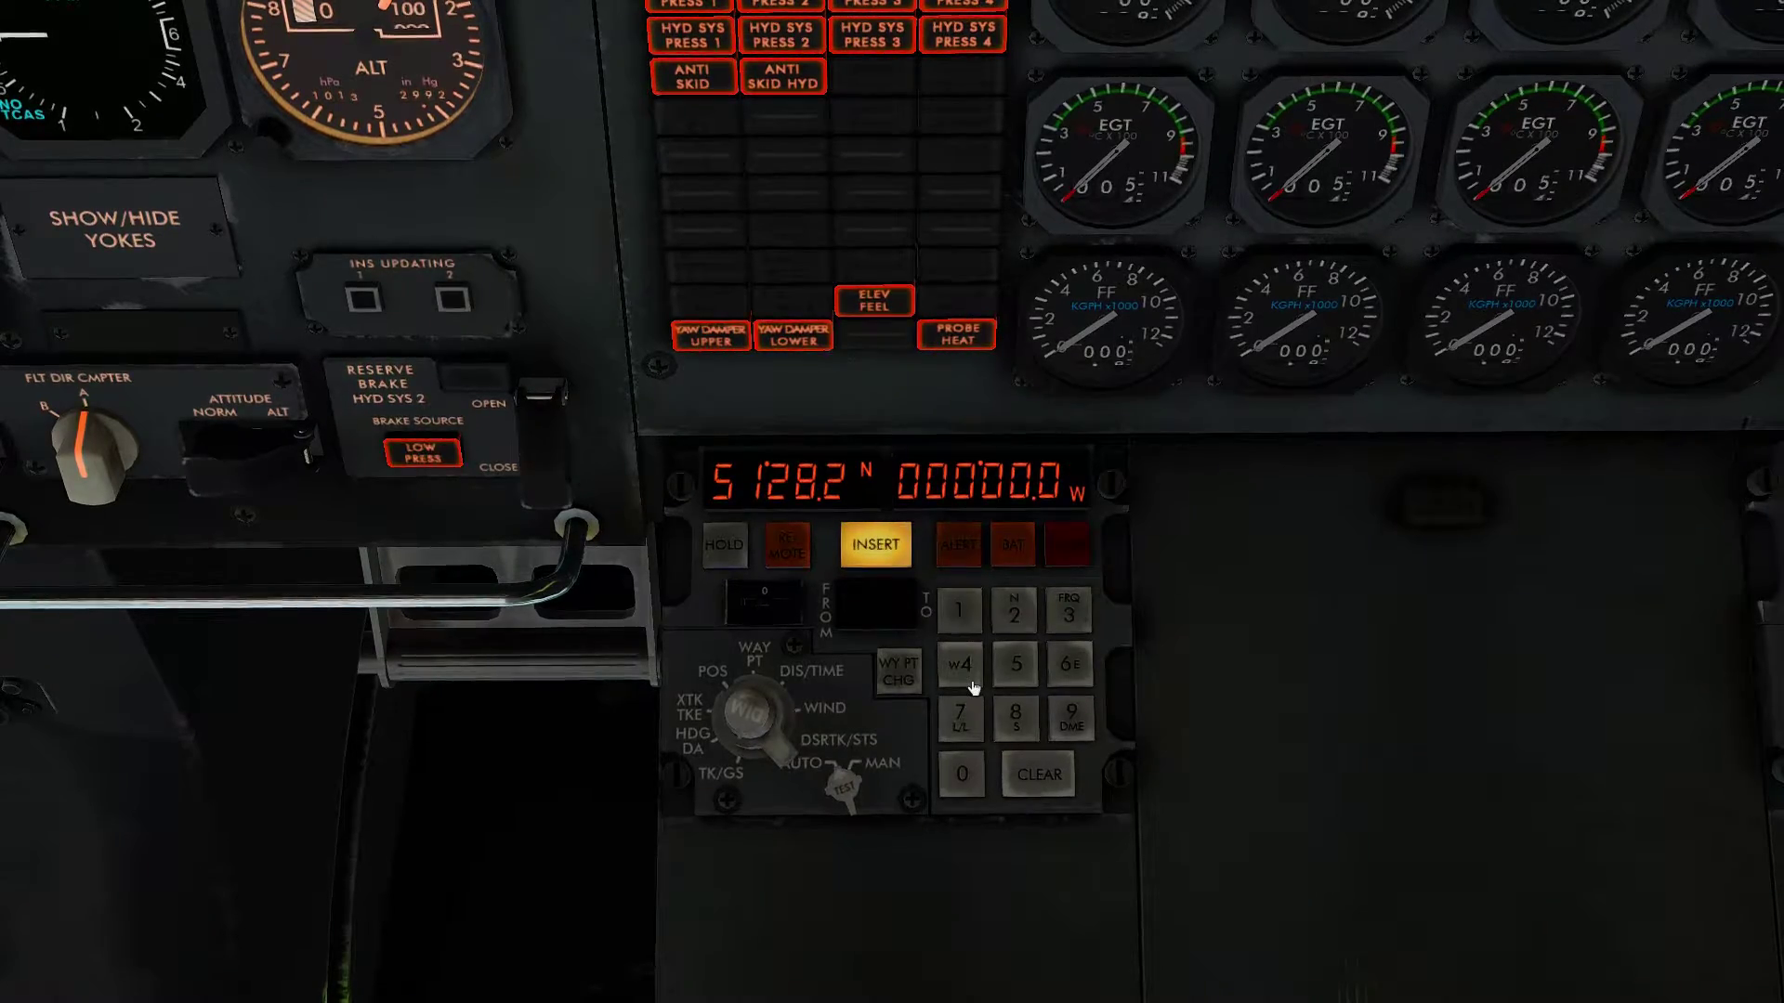
{"action": "key", "text": "KP_4"}
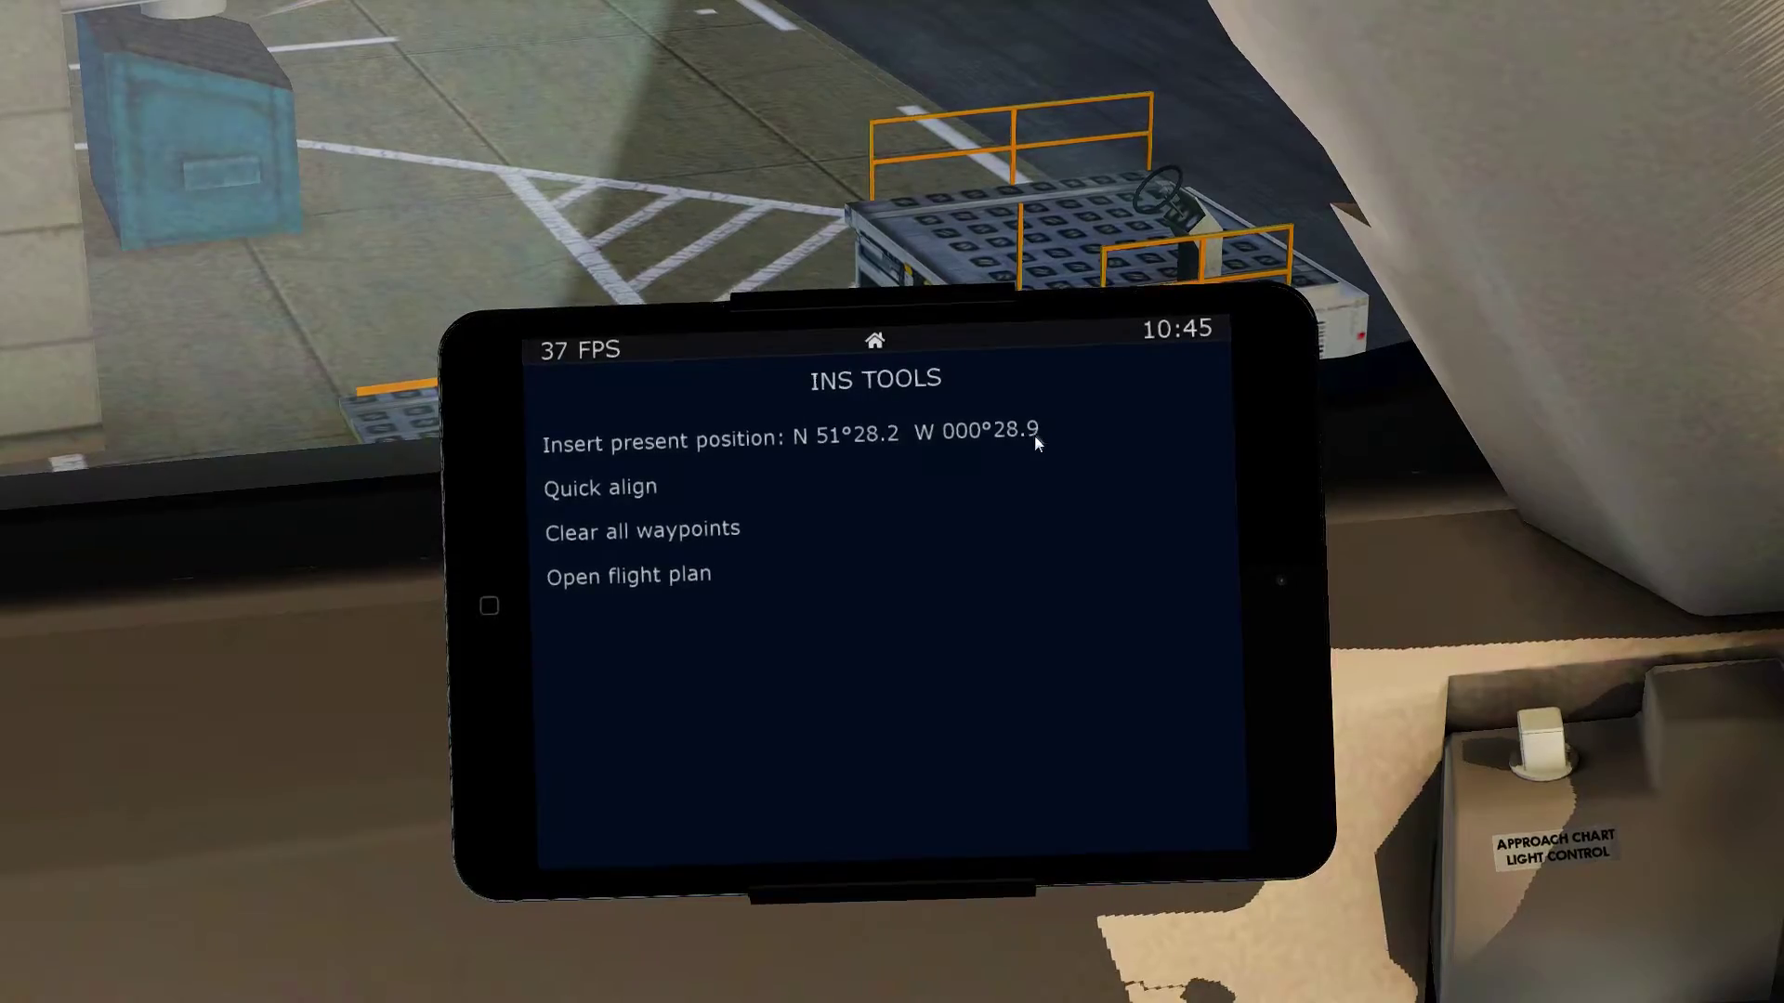
{"action": "key", "text": "KP_6"}
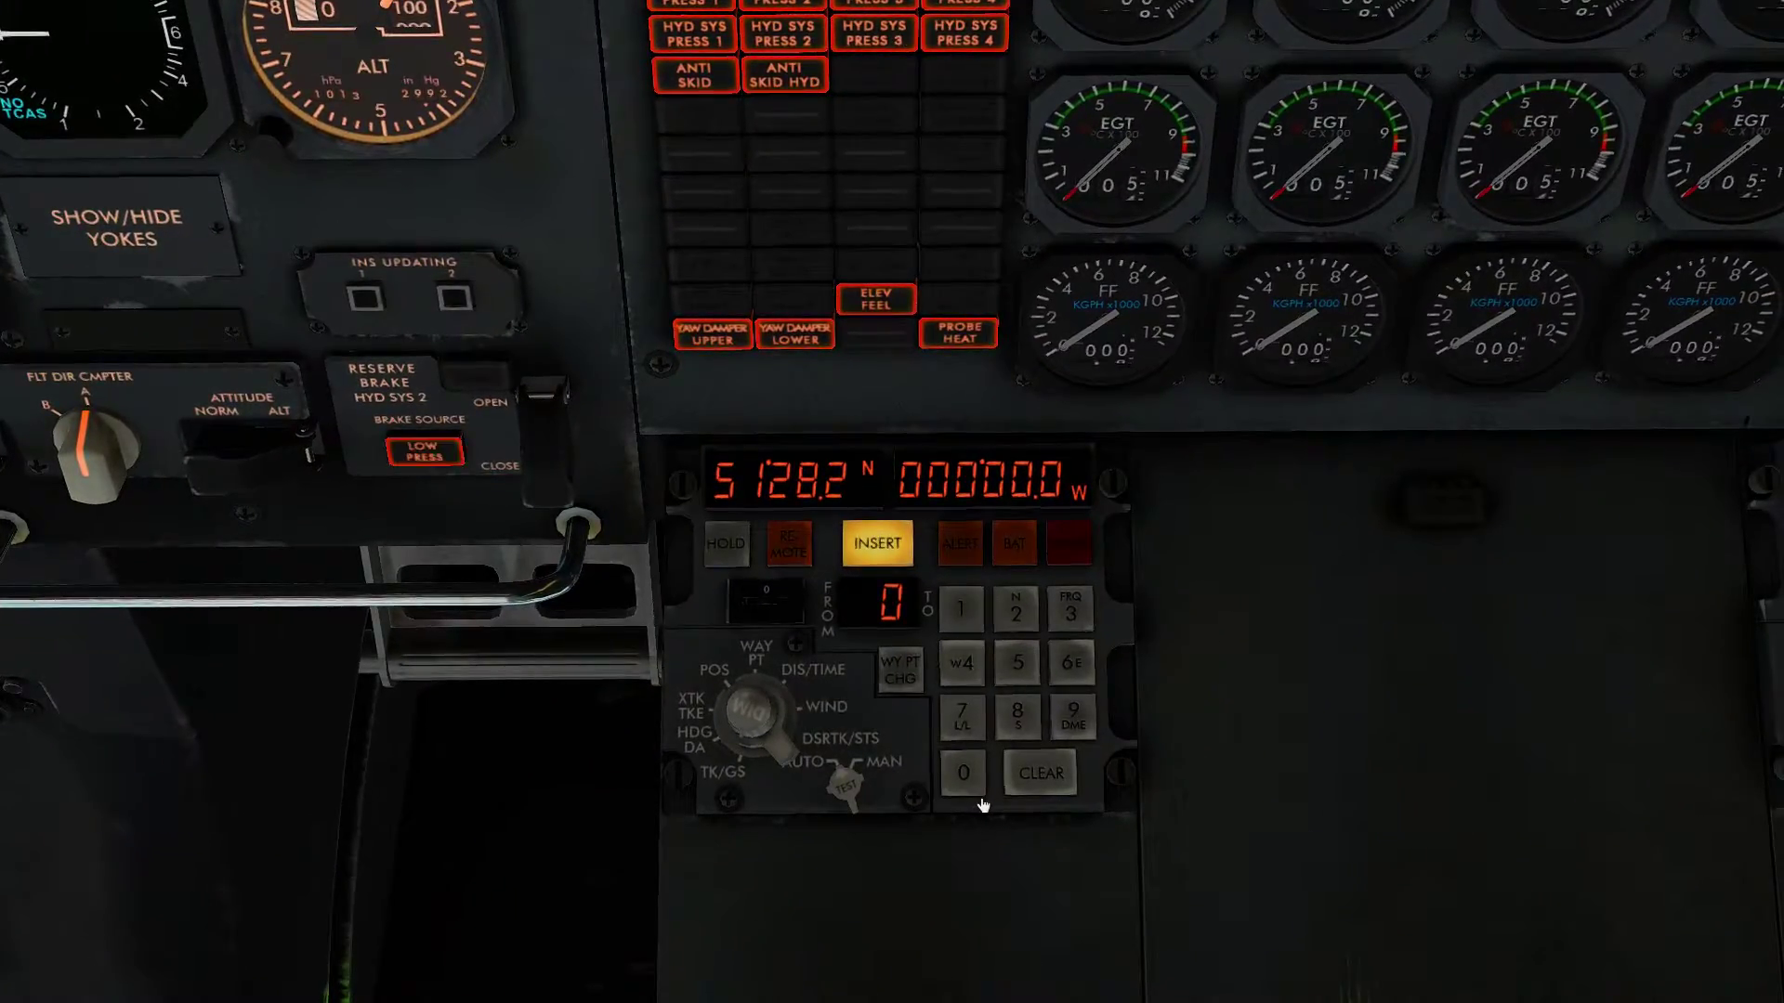
{"action": "left_click", "coordinate": [1016, 614]}
{"action": "left_click", "coordinate": [1016, 714]}
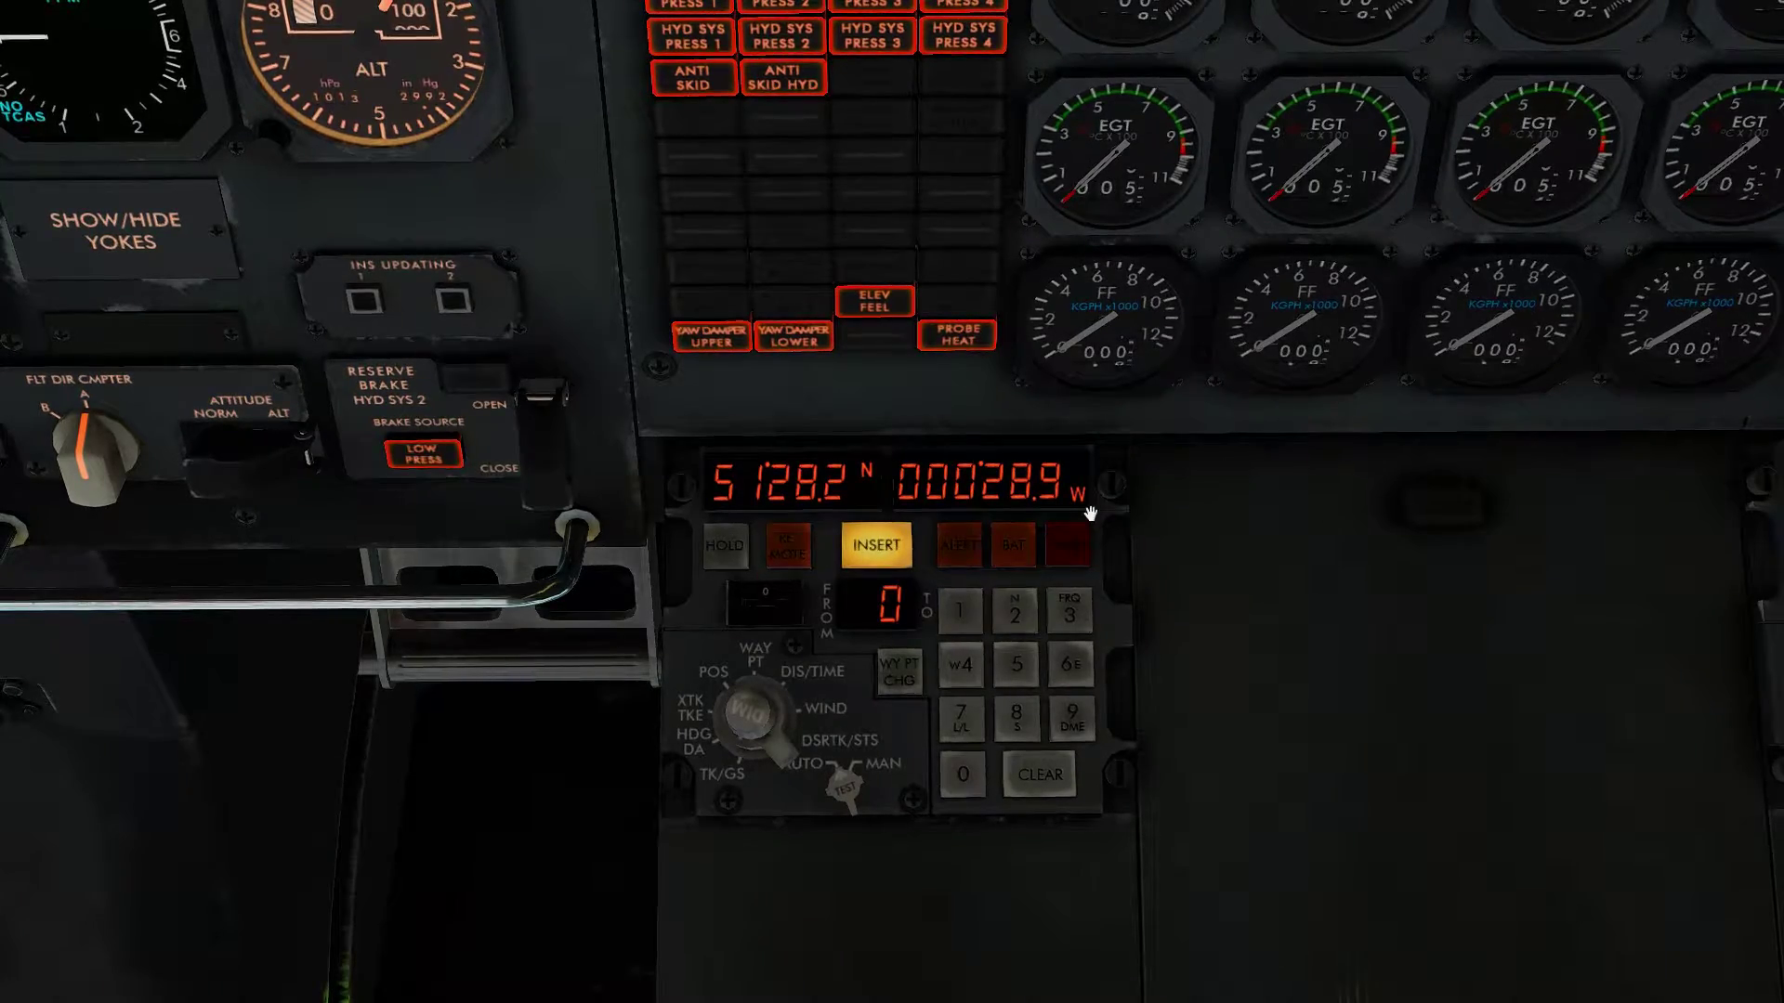
Clear the pending entry and re-key the present position latitude N 51°28.2
{"action": "left_click", "coordinate": [1049, 796]}
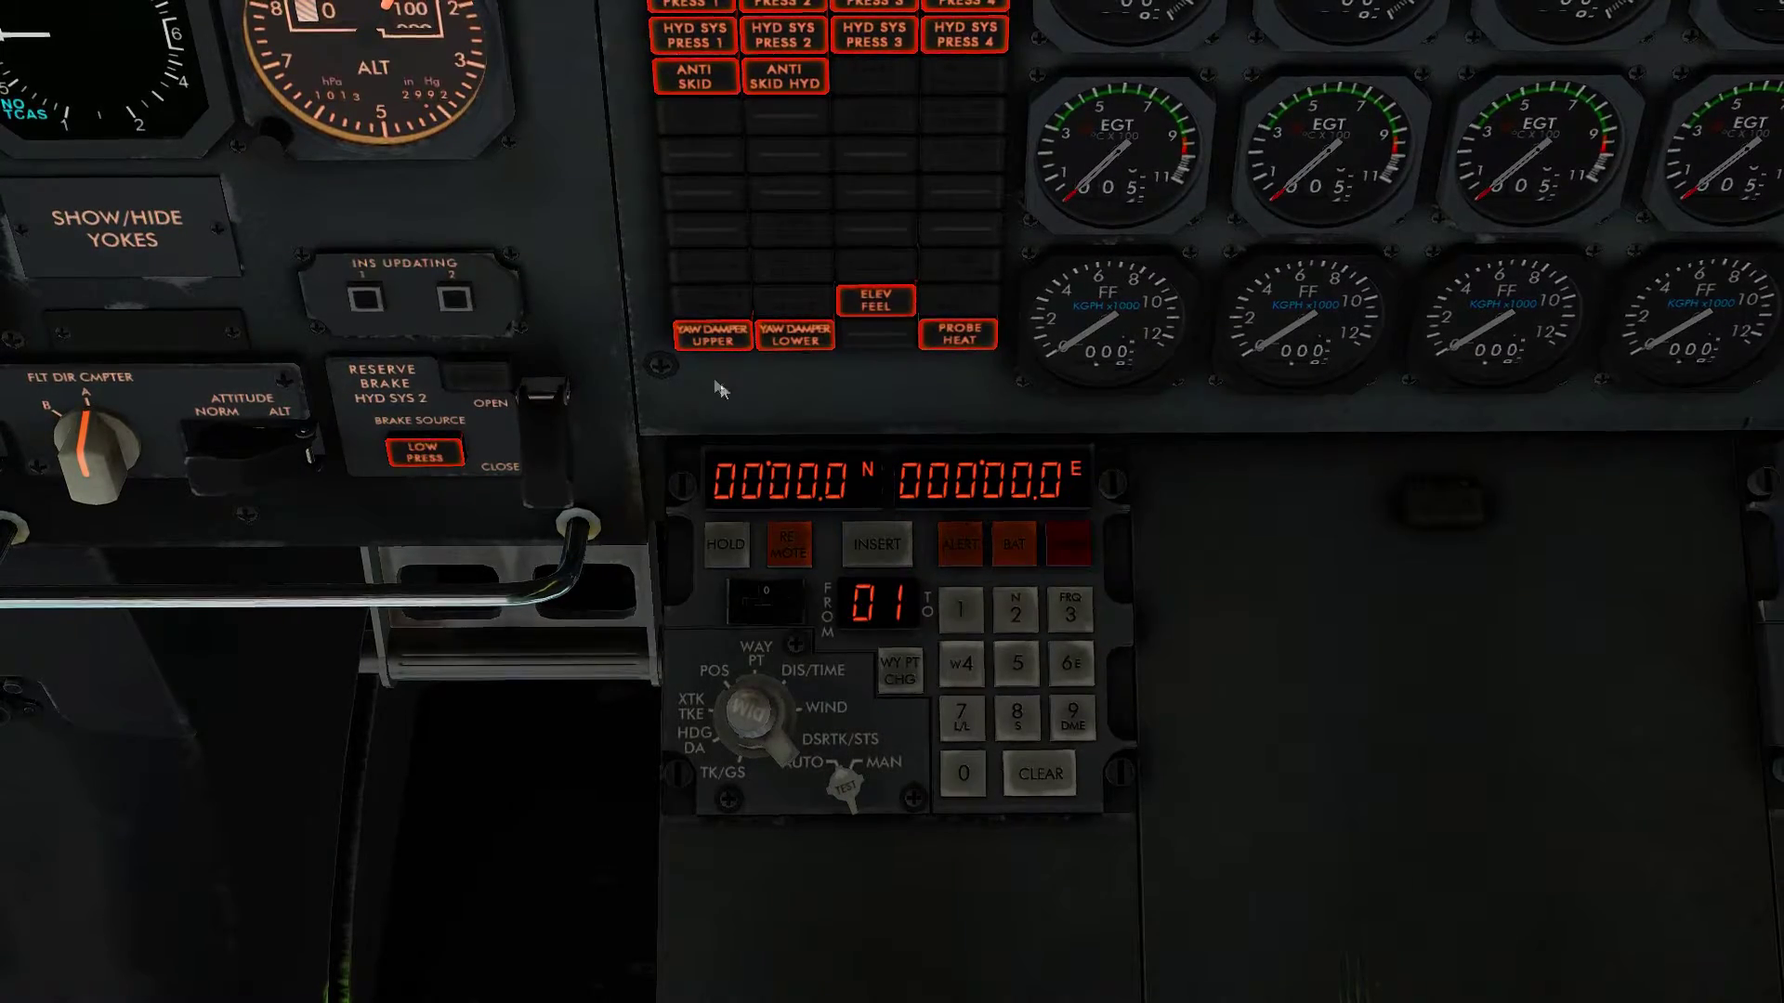
{"action": "key", "text": "KP_1"}
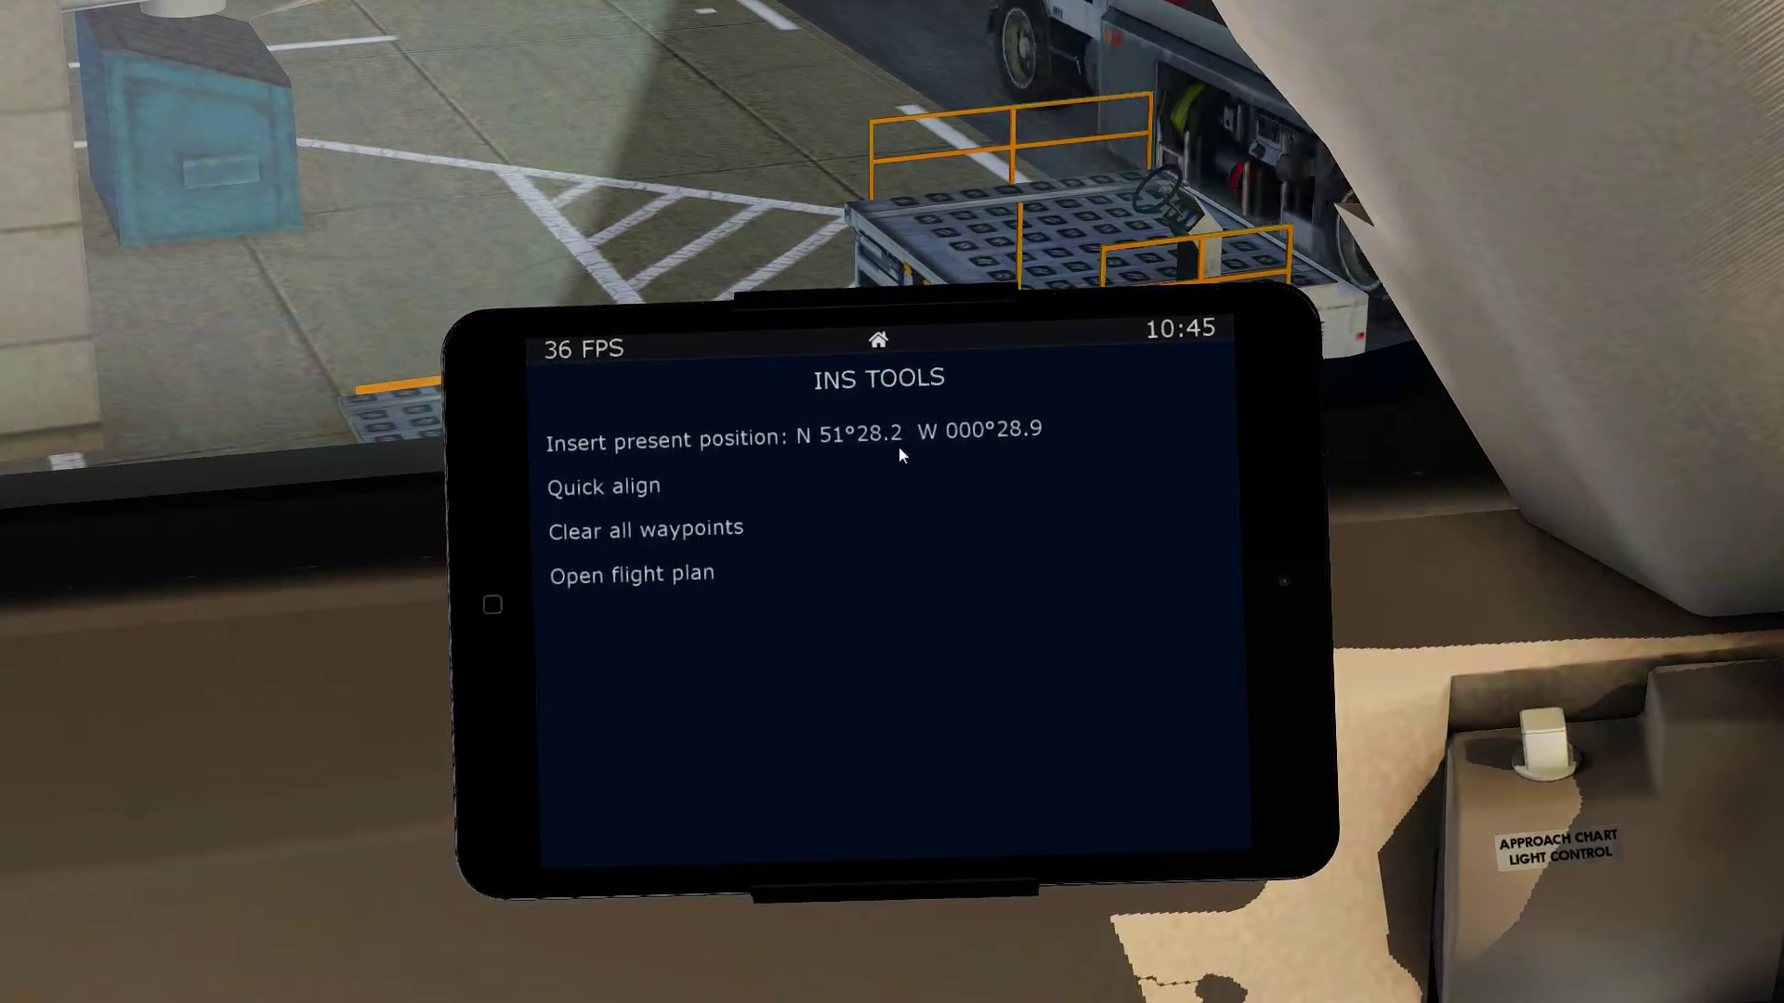
{"action": "key", "text": "KP_2"}
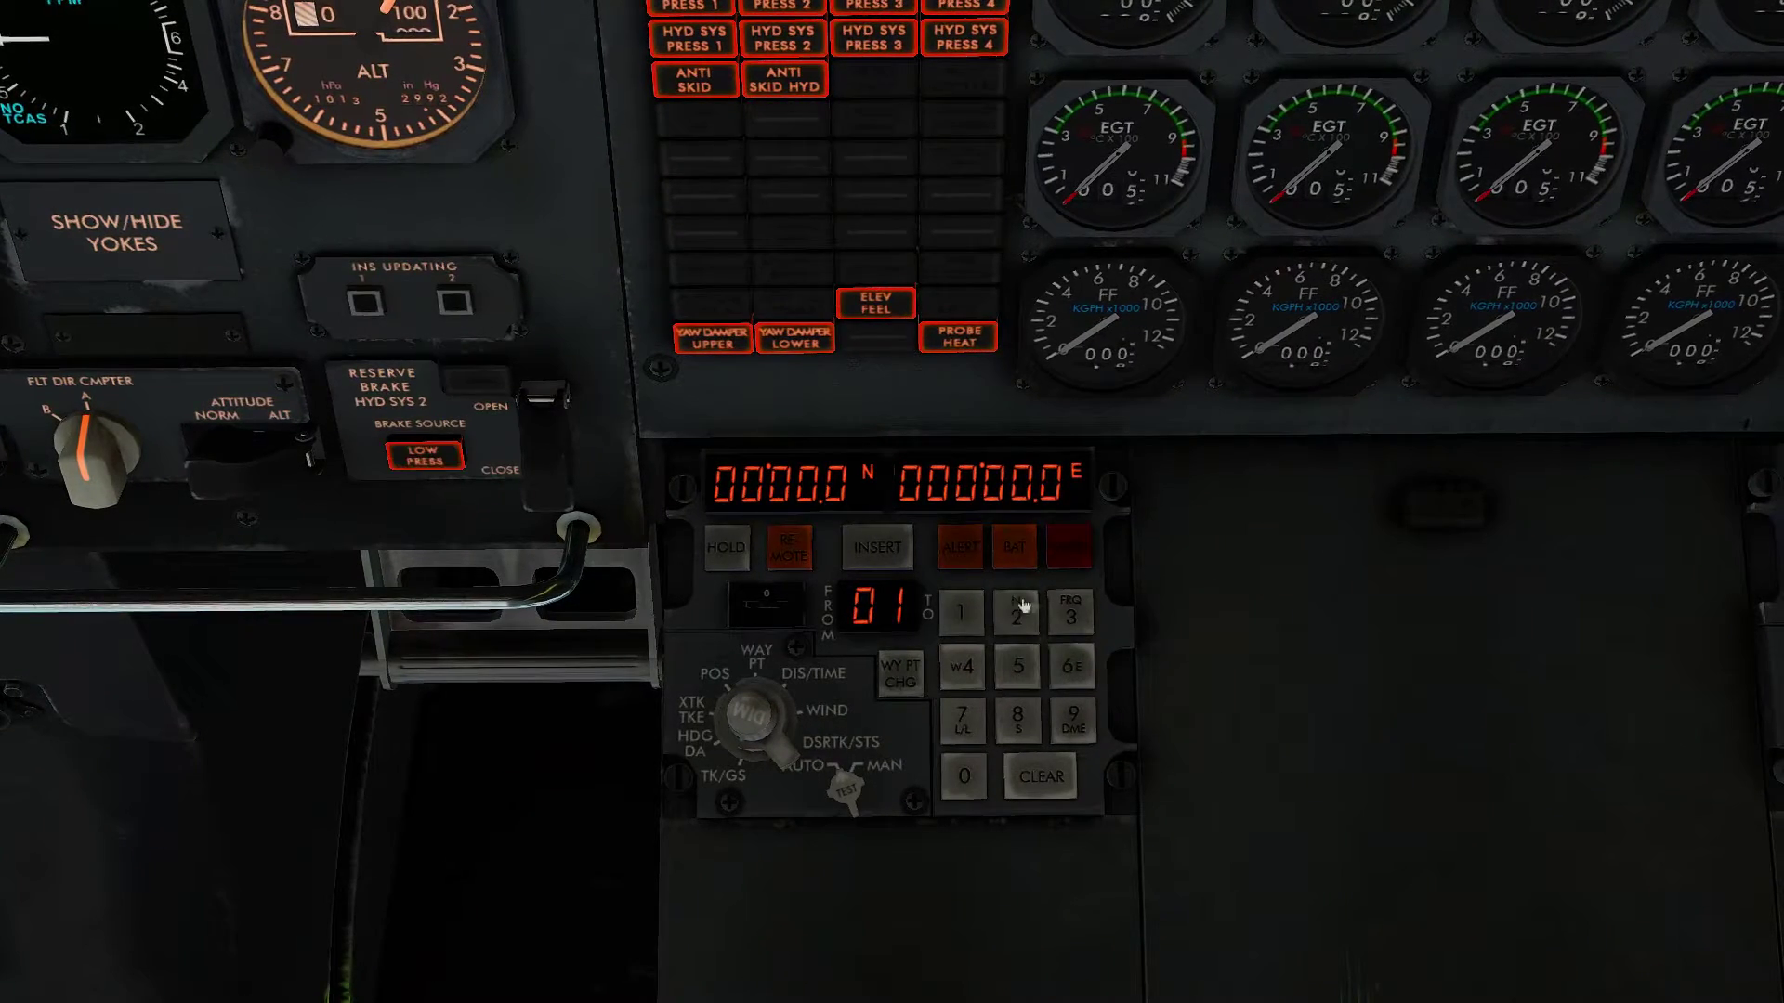
{"action": "left_click", "coordinate": [1027, 635]}
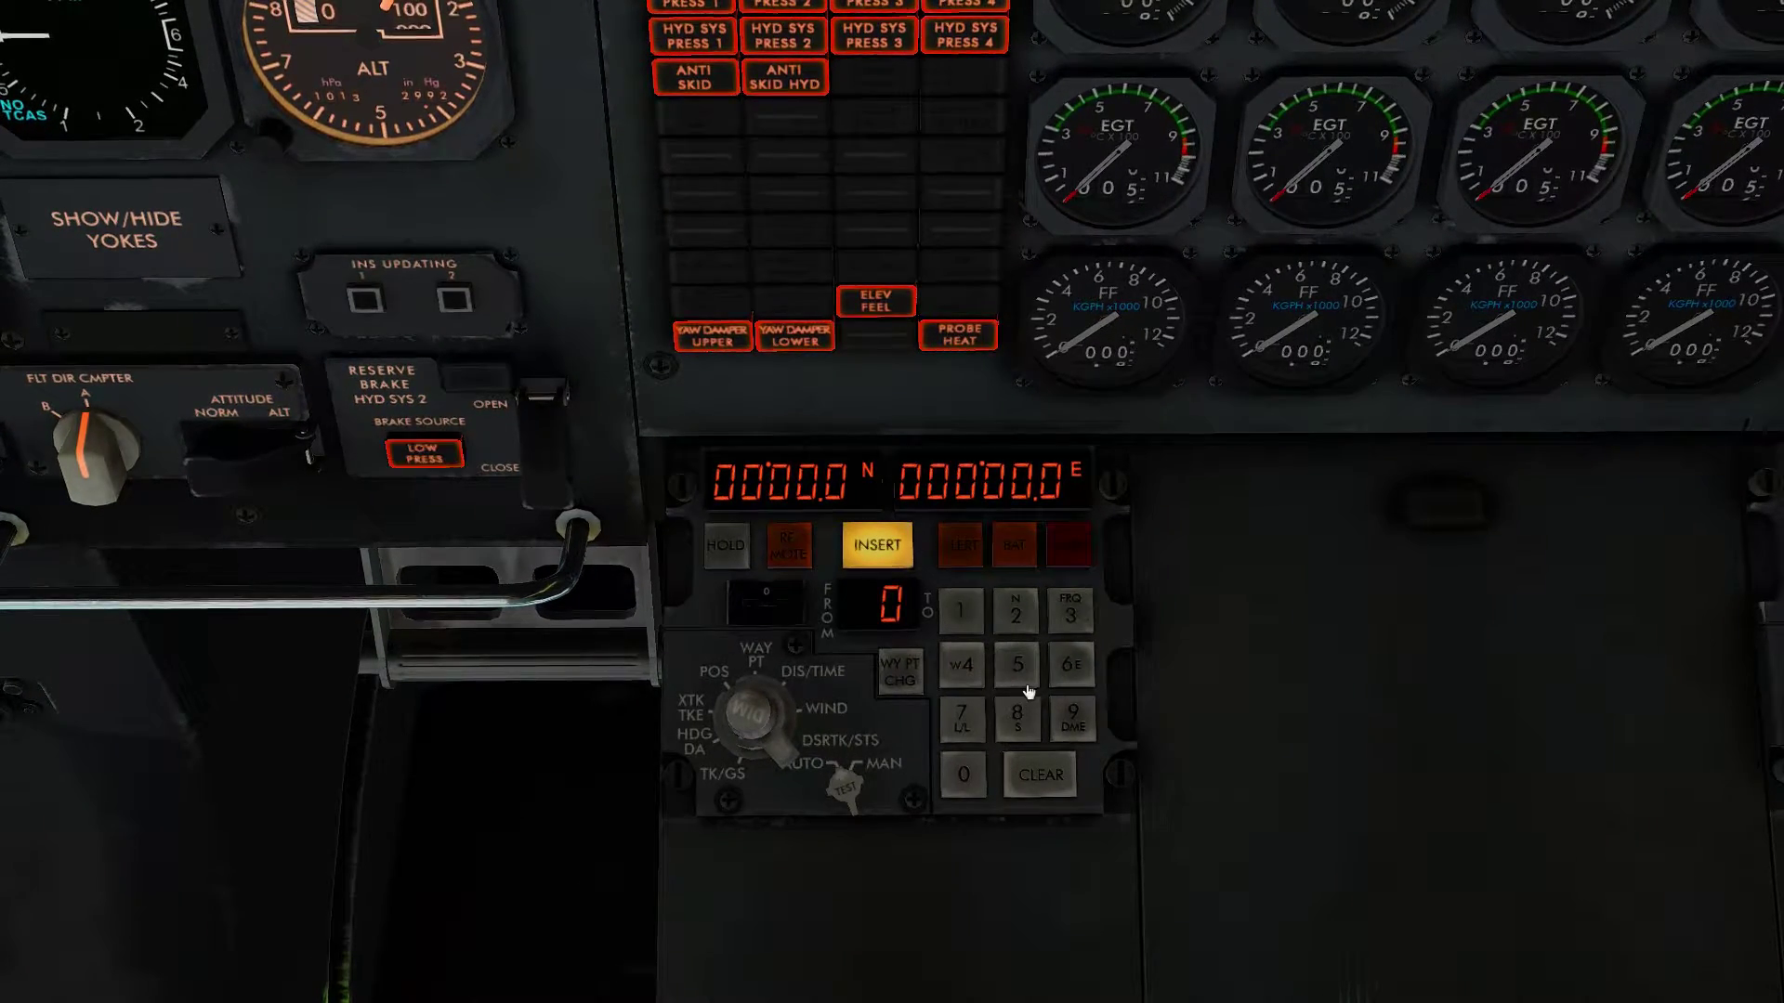
{"action": "left_click", "coordinate": [1021, 667]}
{"action": "left_click", "coordinate": [962, 613]}
{"action": "left_click", "coordinate": [1015, 613]}
{"action": "left_click", "coordinate": [1025, 736]}
{"action": "left_click", "coordinate": [1015, 613]}
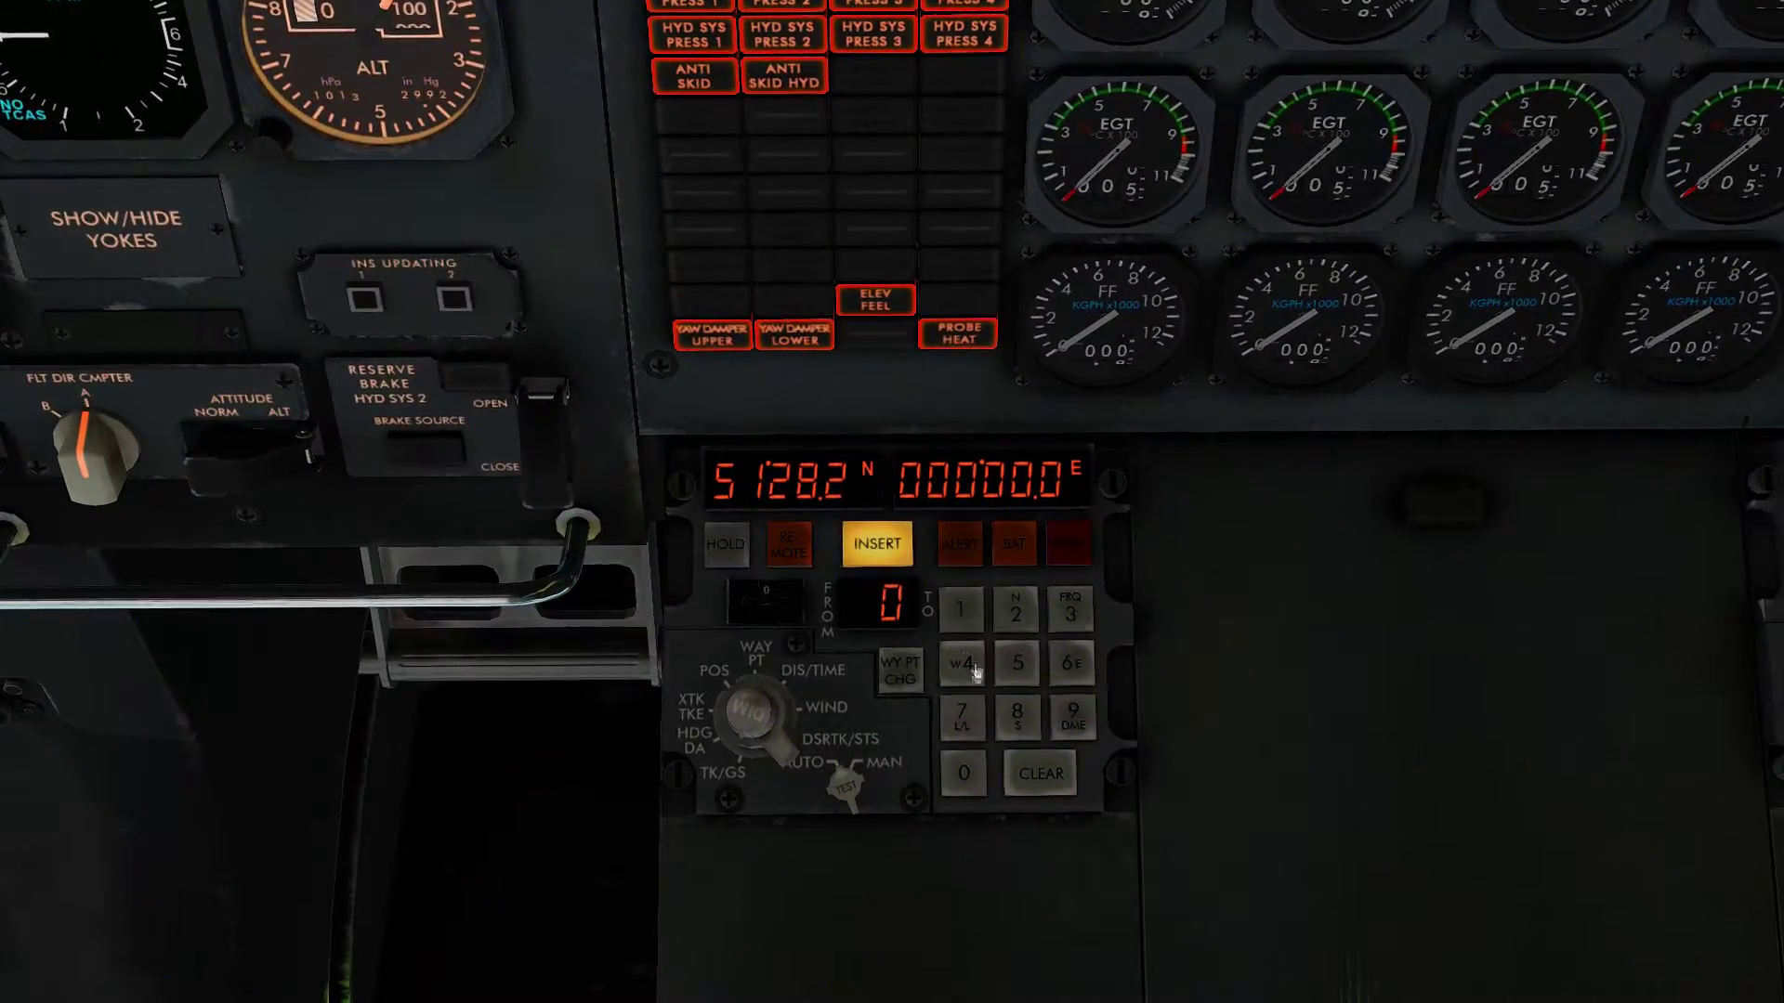
Key longitude W 000°28.9 and insert the present position
{"action": "left_click", "coordinate": [967, 681]}
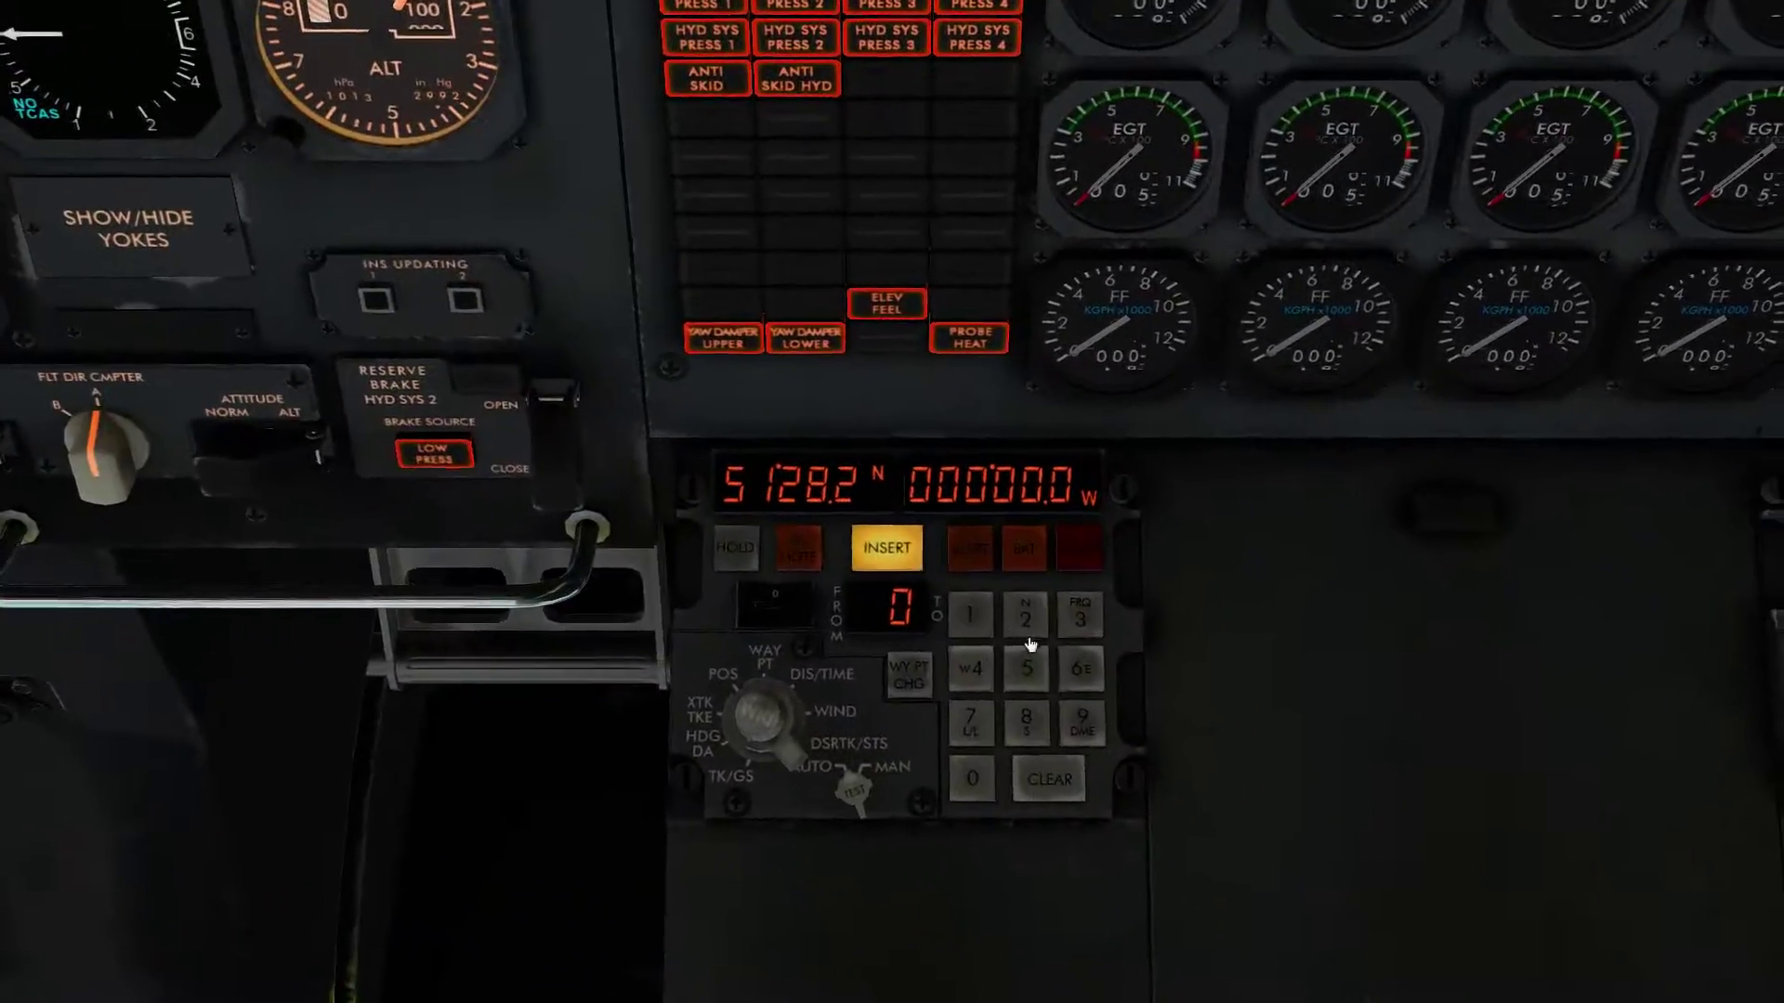
{"action": "left_click", "coordinate": [1026, 618]}
{"action": "left_click", "coordinate": [1025, 720]}
{"action": "left_click", "coordinate": [1081, 720]}
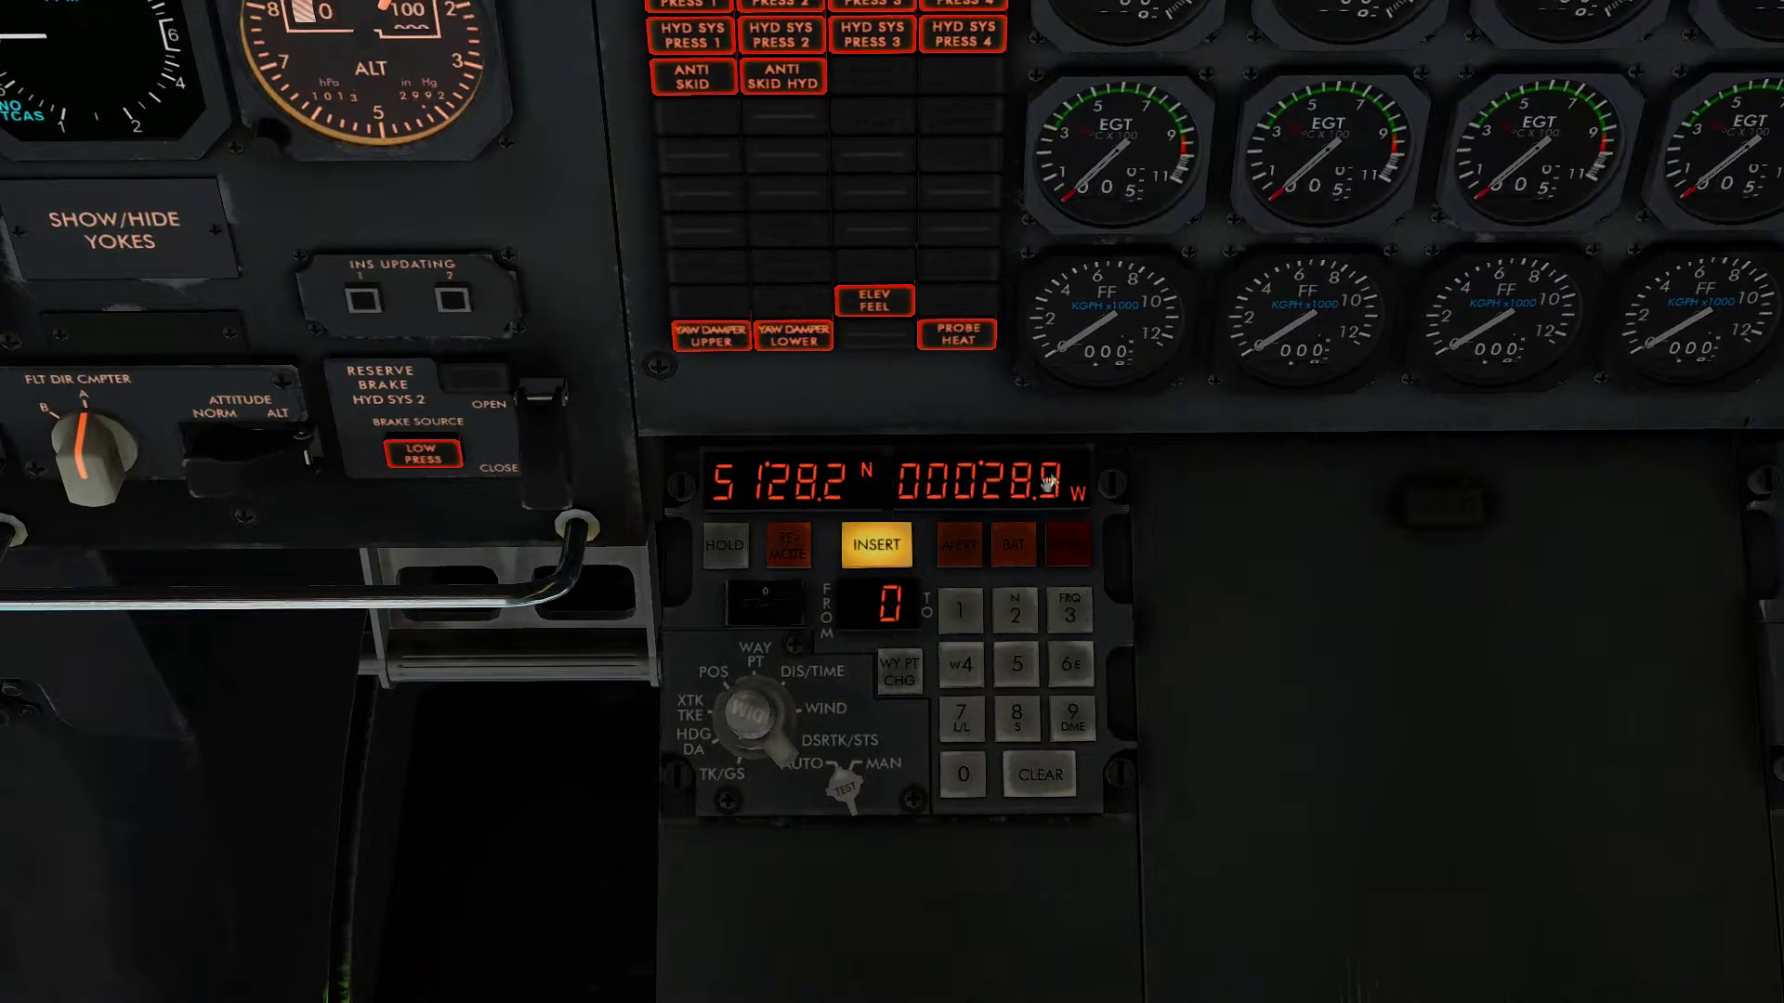
{"action": "left_click", "coordinate": [892, 564]}
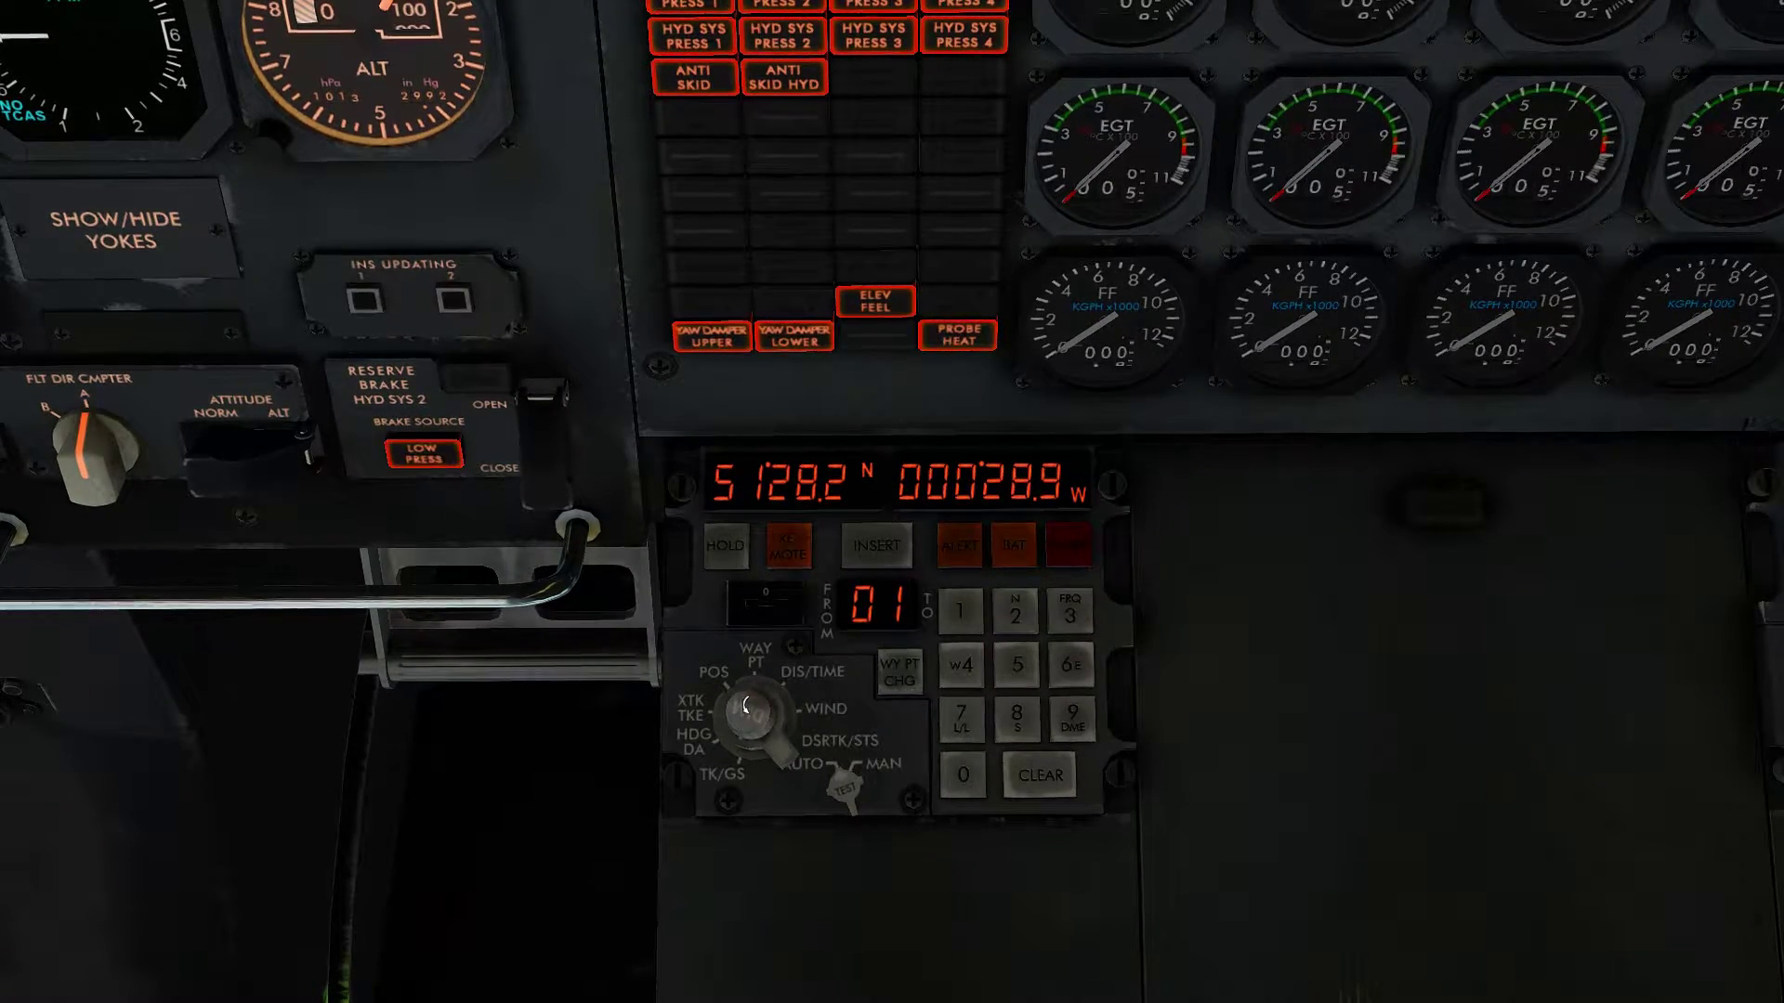
Change the INS display mode and set the FROM/TO thumbwheel to waypoint 1
{"action": "left_click", "coordinate": [797, 732]}
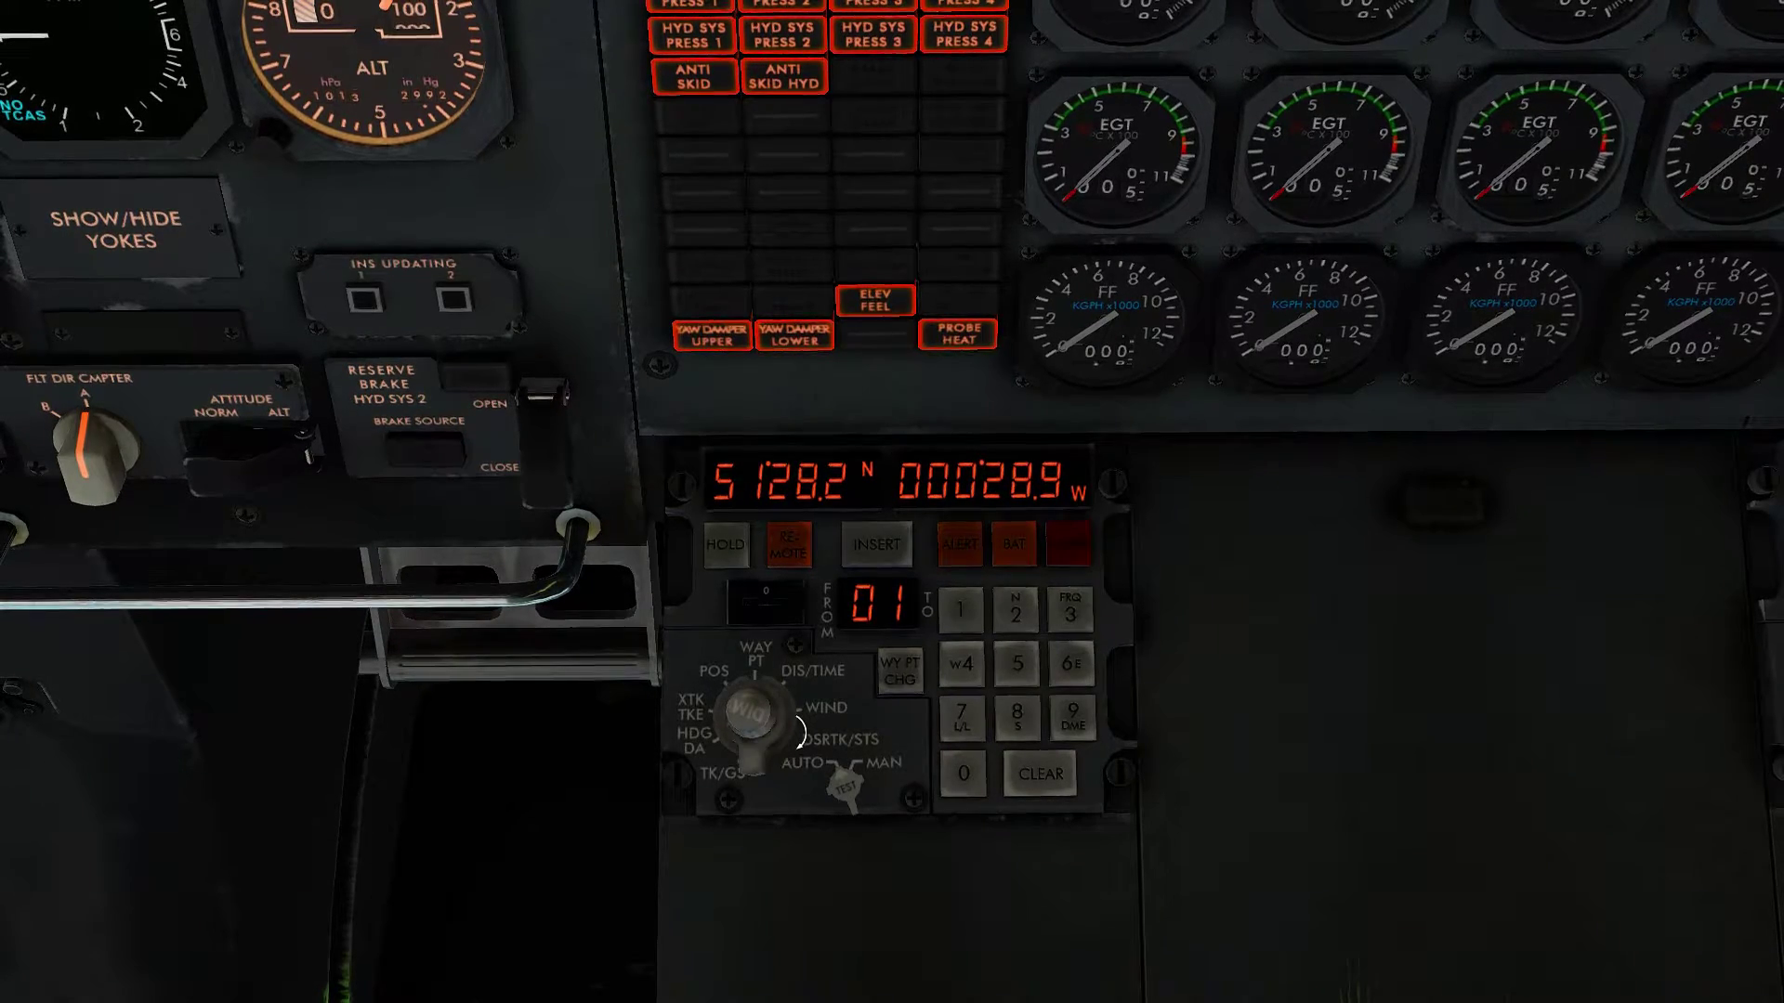
{"action": "left_click", "coordinate": [808, 618]}
{"action": "left_click", "coordinate": [747, 628]}
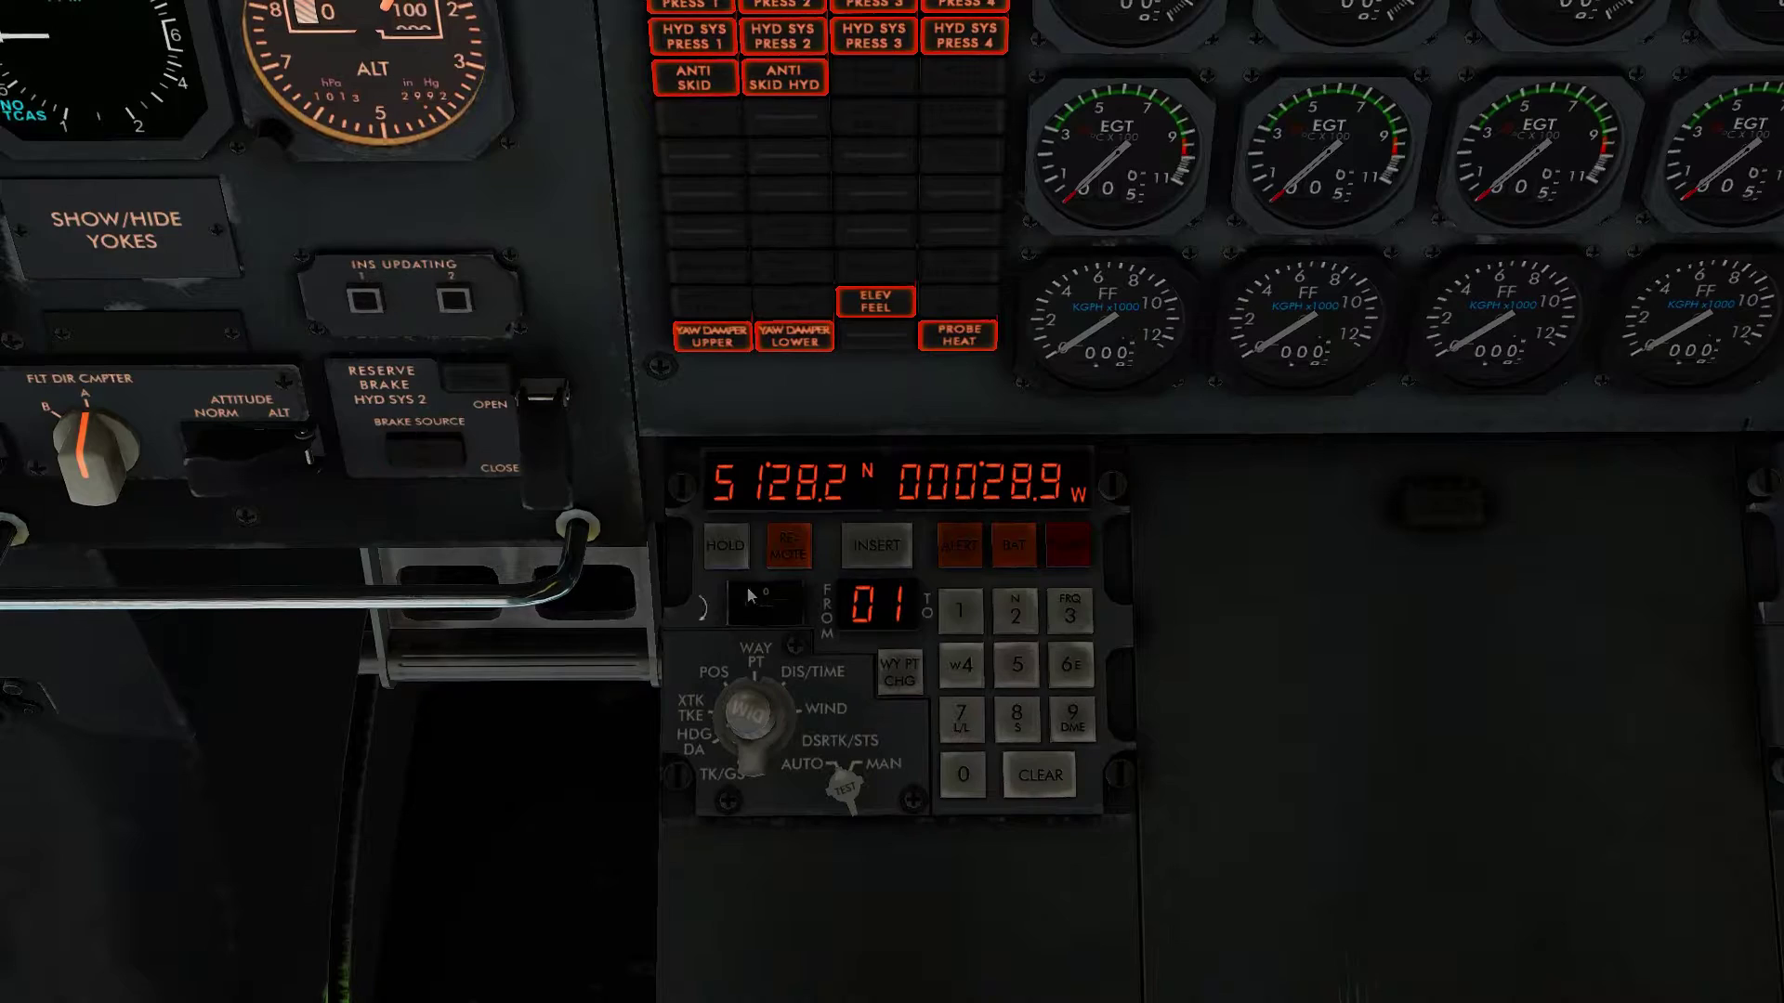
{"action": "left_click", "coordinate": [808, 618]}
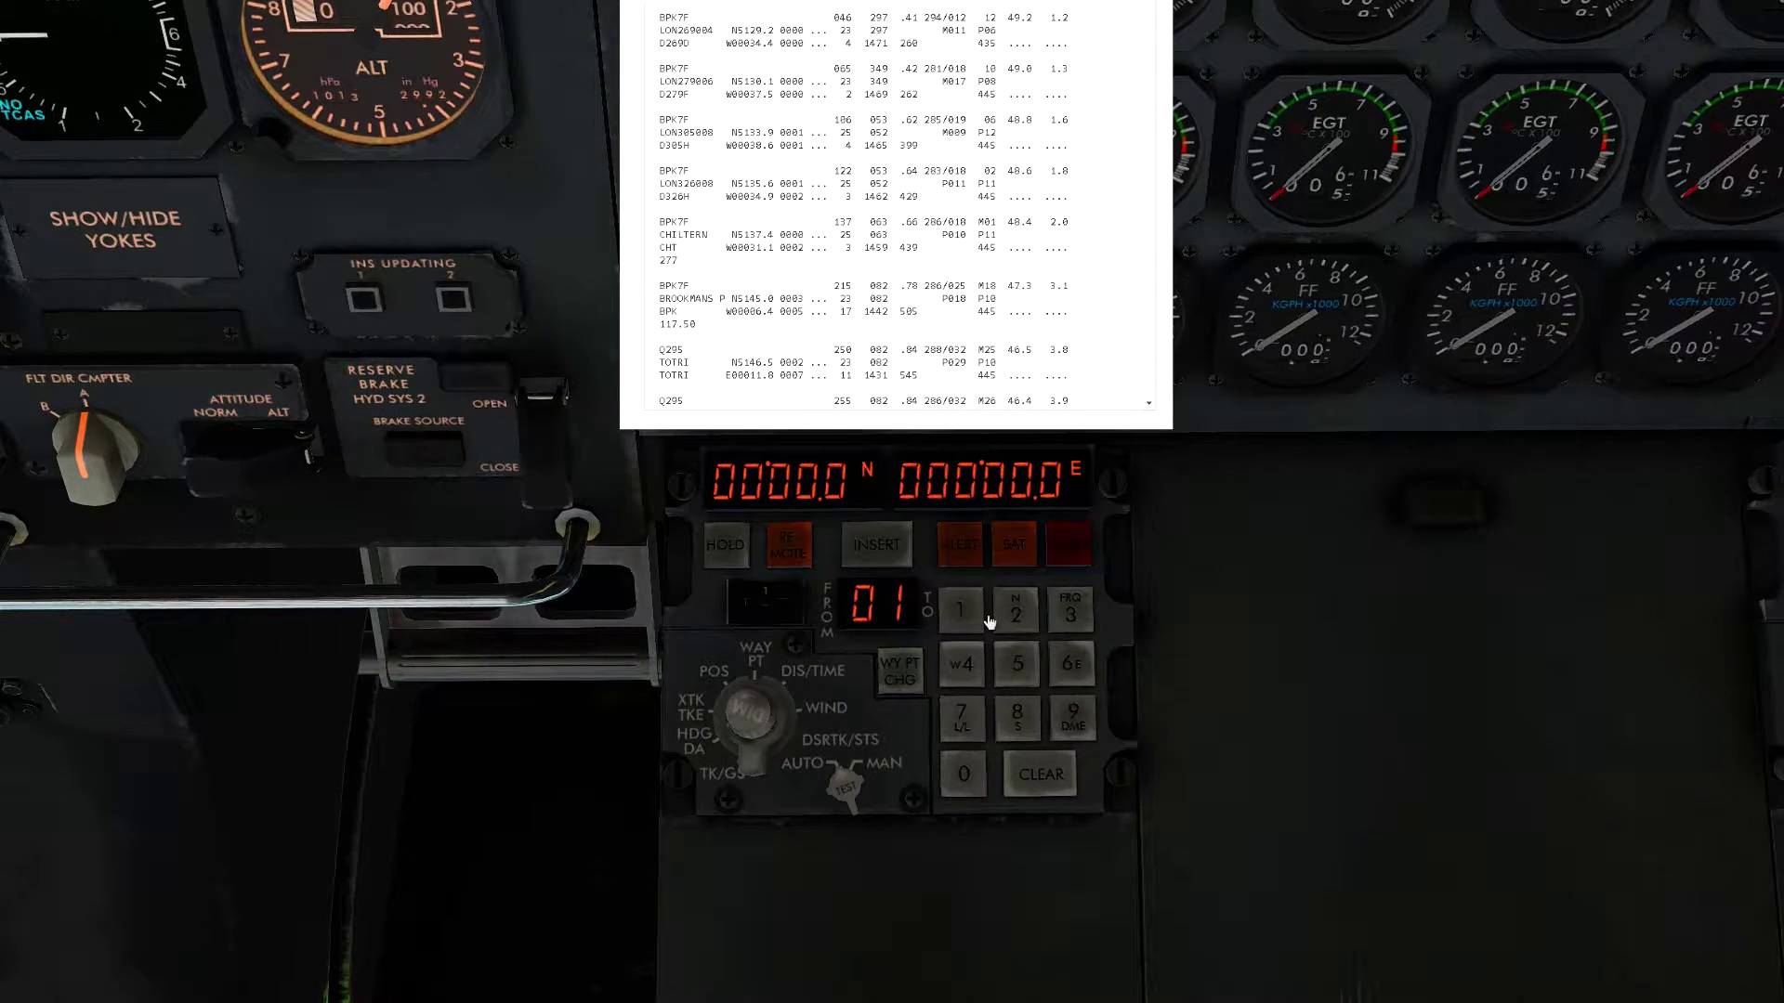
Enter and insert waypoint 1's latitude N 51°28.2
{"action": "left_click", "coordinate": [1028, 635]}
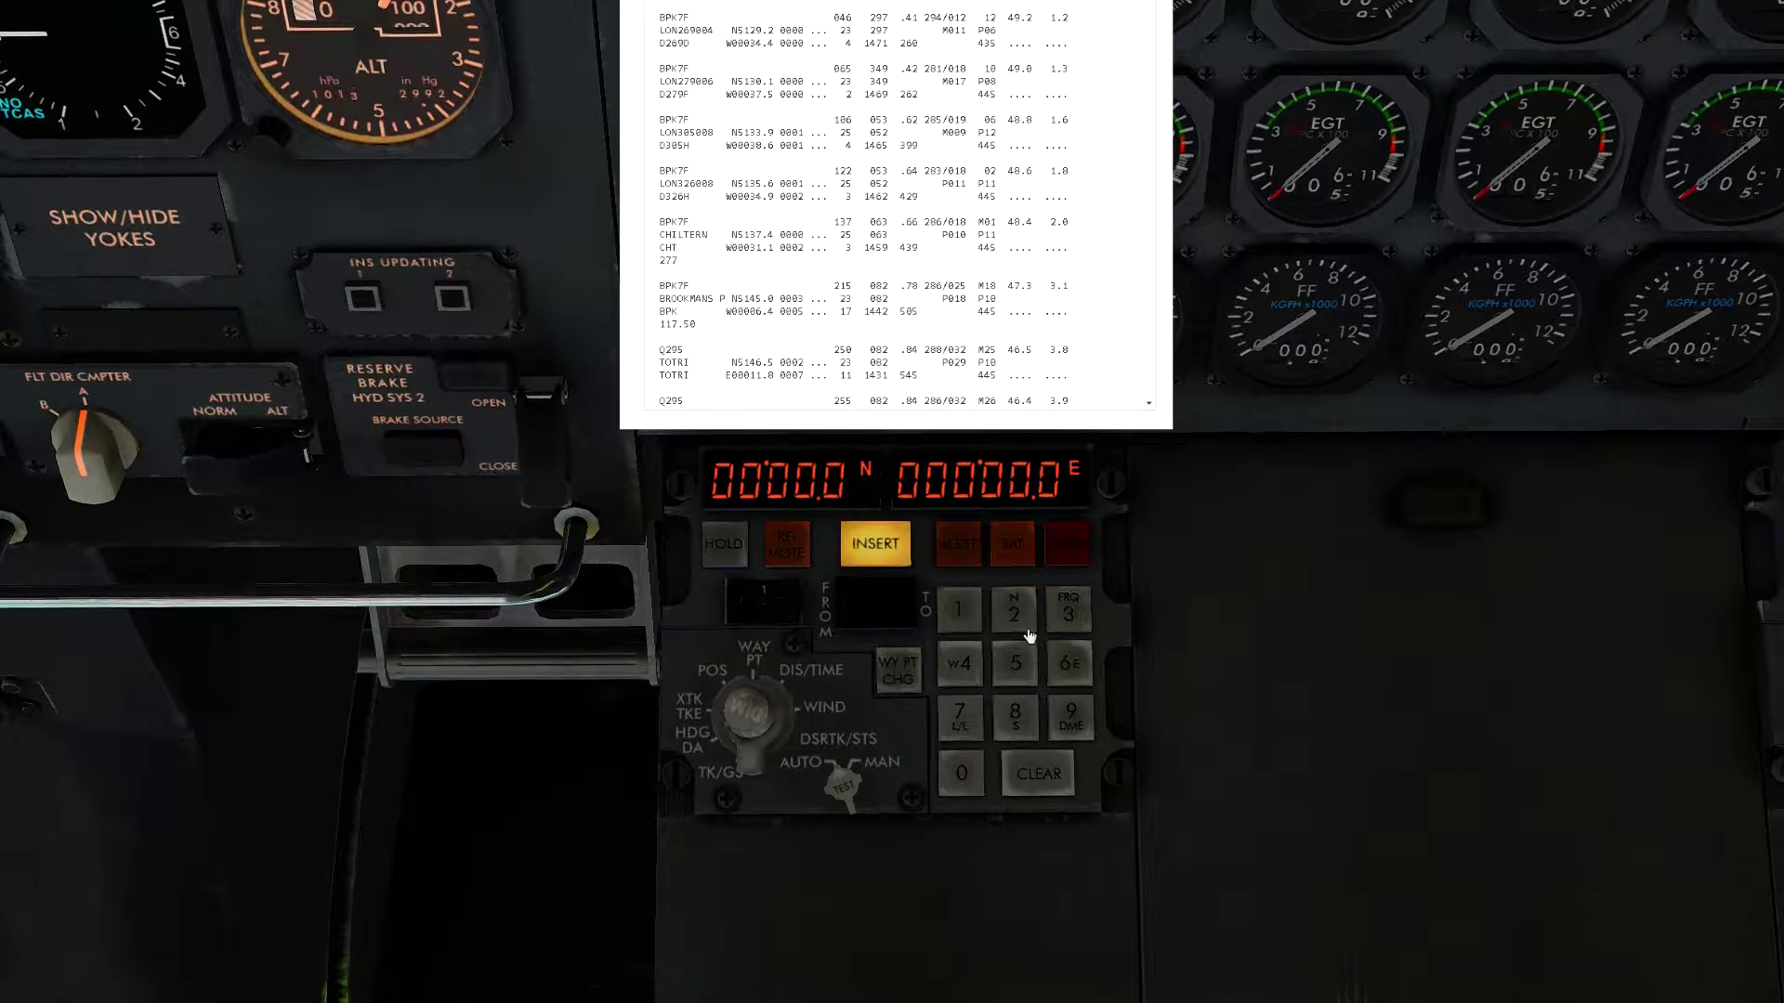
{"action": "left_click", "coordinate": [1028, 678]}
{"action": "left_click", "coordinate": [1030, 716]}
{"action": "left_click", "coordinate": [1018, 621]}
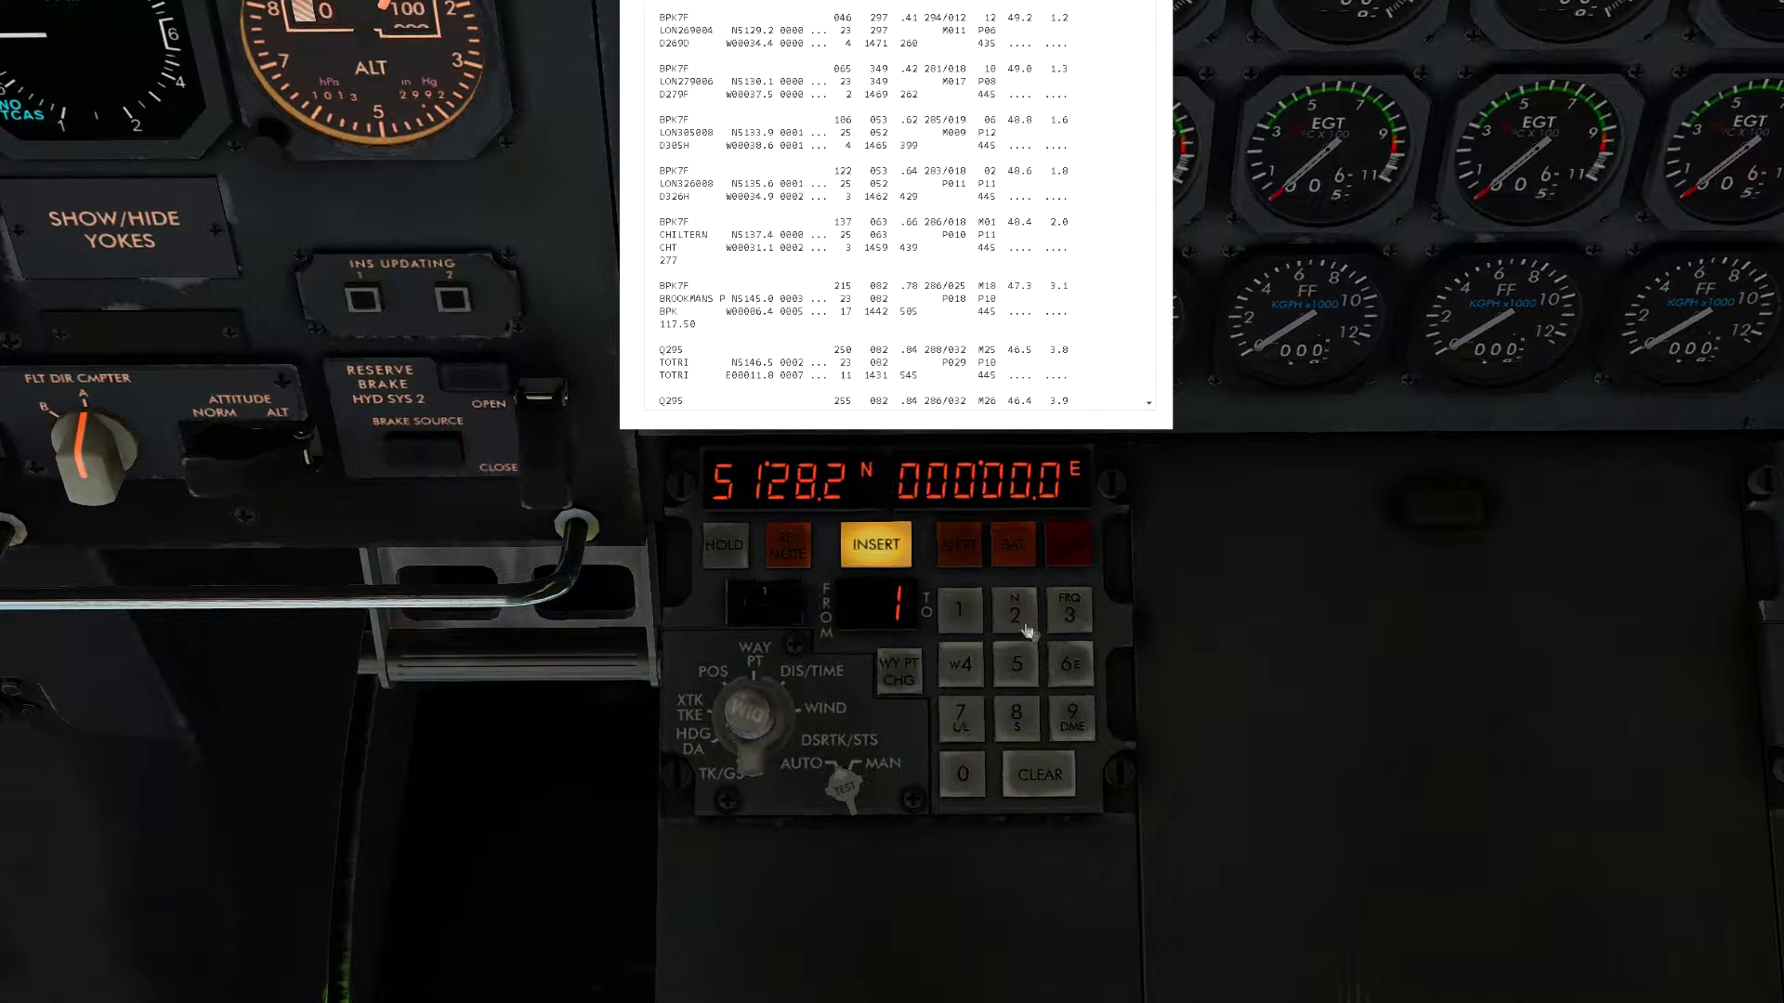
{"action": "left_click", "coordinate": [885, 564]}
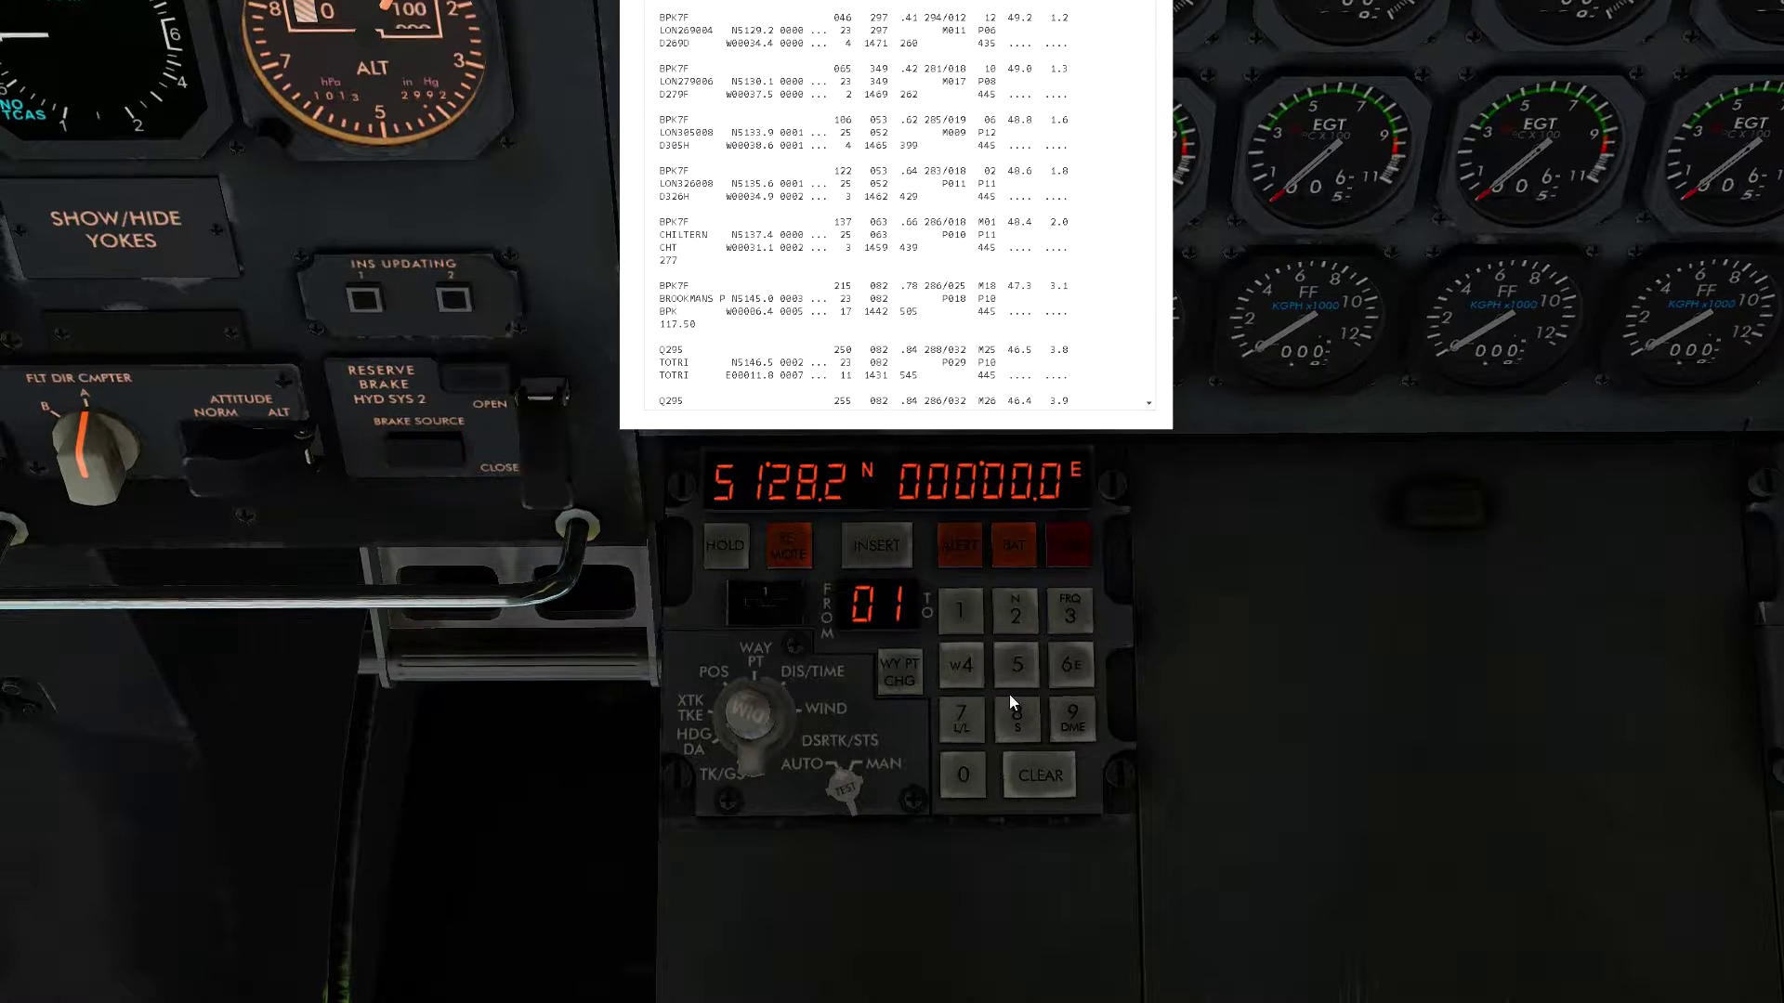
Store waypoint 1's longitude W 000°34.4, then advance to waypoint 2
{"action": "left_click", "coordinate": [972, 689]}
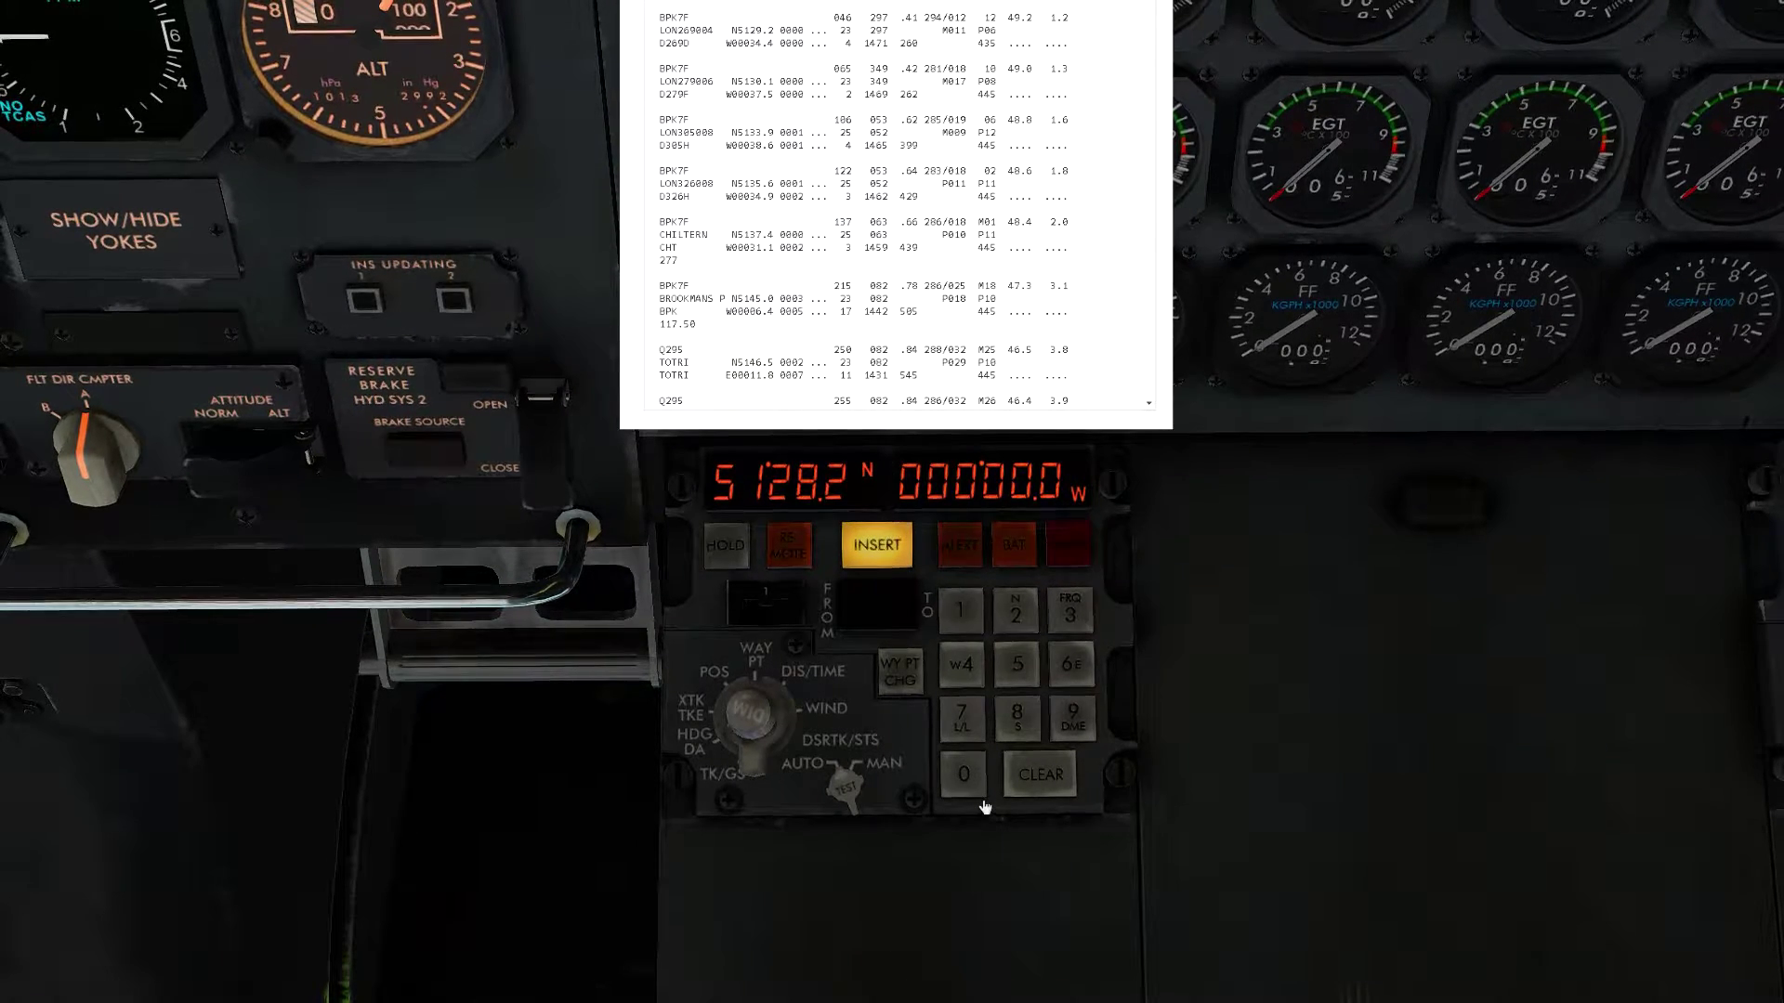
{"action": "left_click", "coordinate": [1078, 628]}
{"action": "left_click", "coordinate": [965, 673]}
{"action": "left_click", "coordinate": [964, 673]}
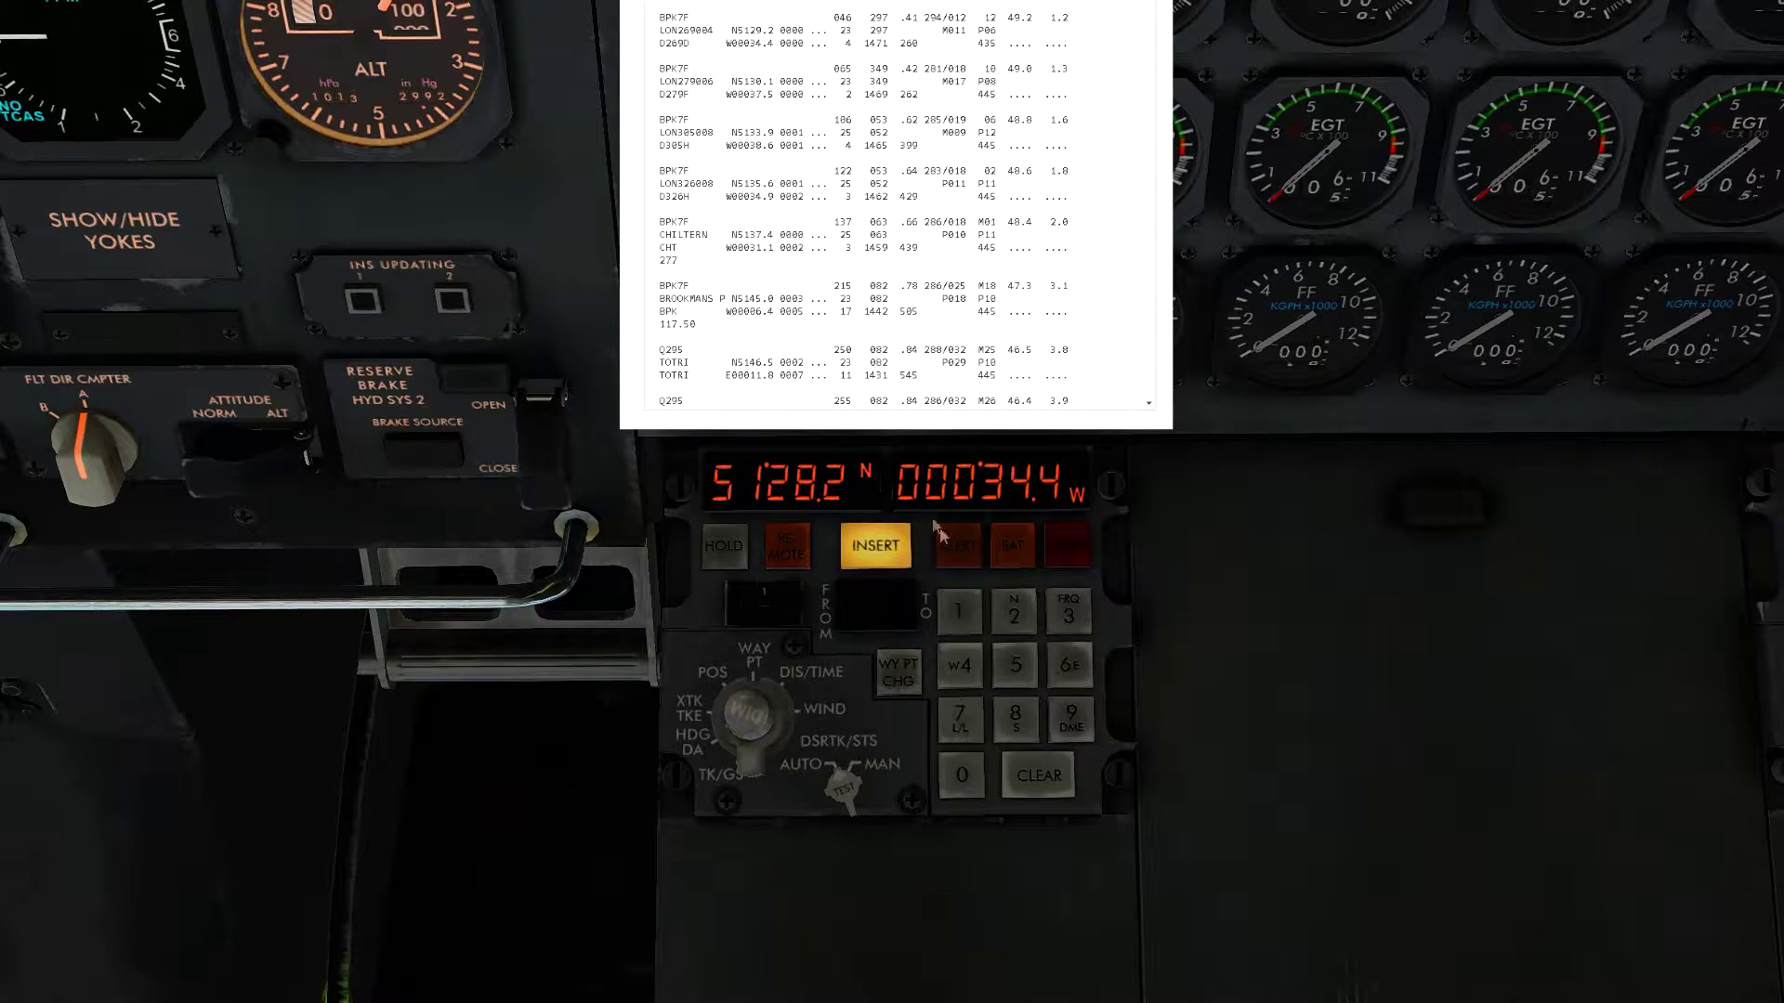
{"action": "left_click", "coordinate": [894, 563]}
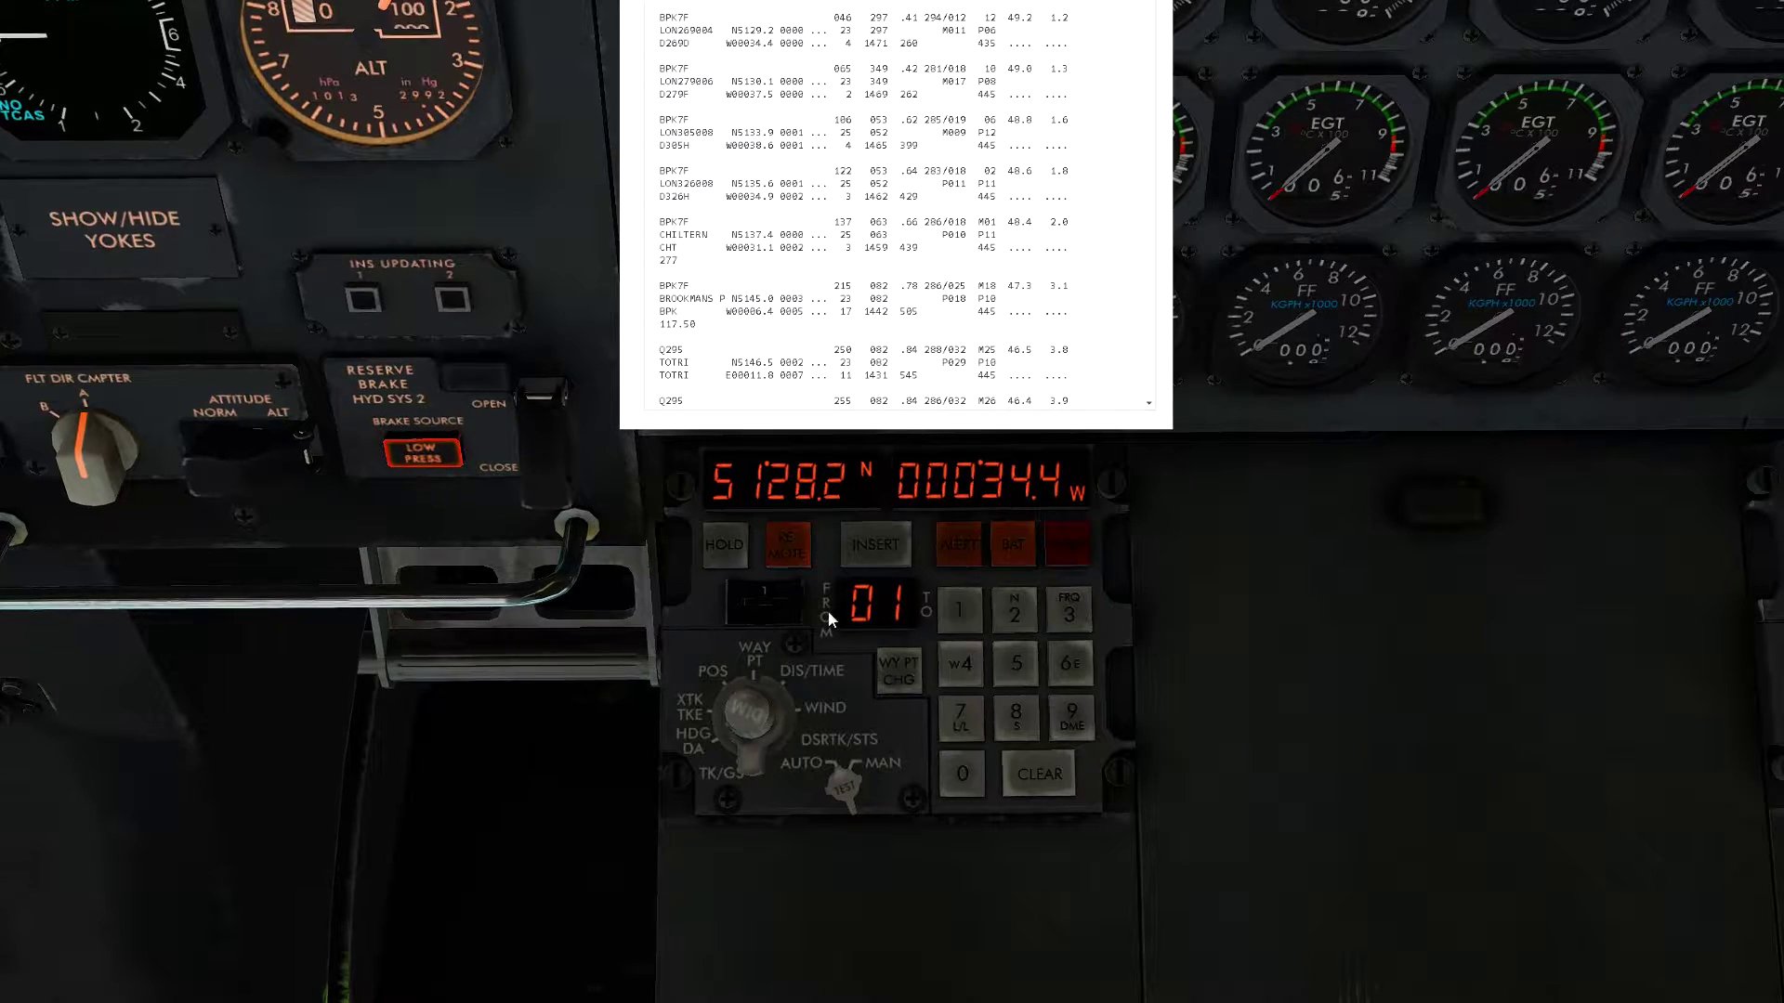
{"action": "left_click", "coordinate": [797, 613]}
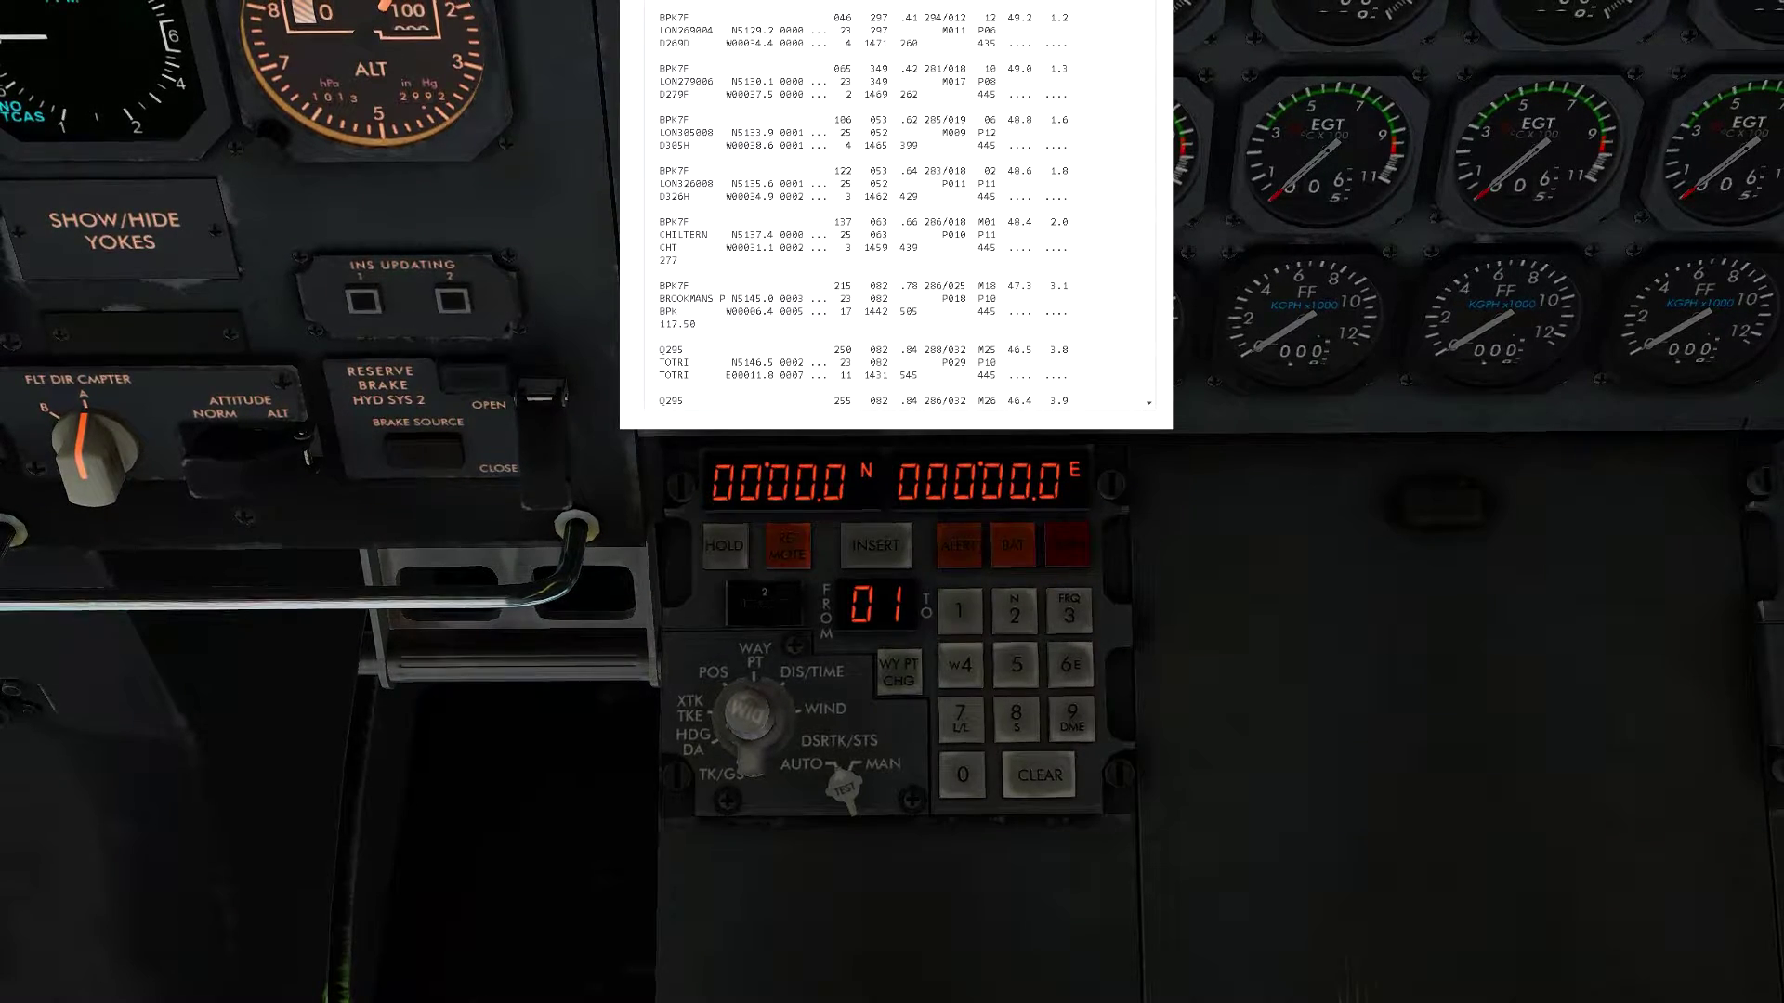
Enter and insert waypoint 2's latitude N 51°30.1
{"action": "left_click", "coordinate": [1019, 675]}
{"action": "left_click", "coordinate": [962, 632]}
{"action": "left_click", "coordinate": [1070, 615]}
{"action": "left_click", "coordinate": [964, 775]}
{"action": "left_click", "coordinate": [976, 632]}
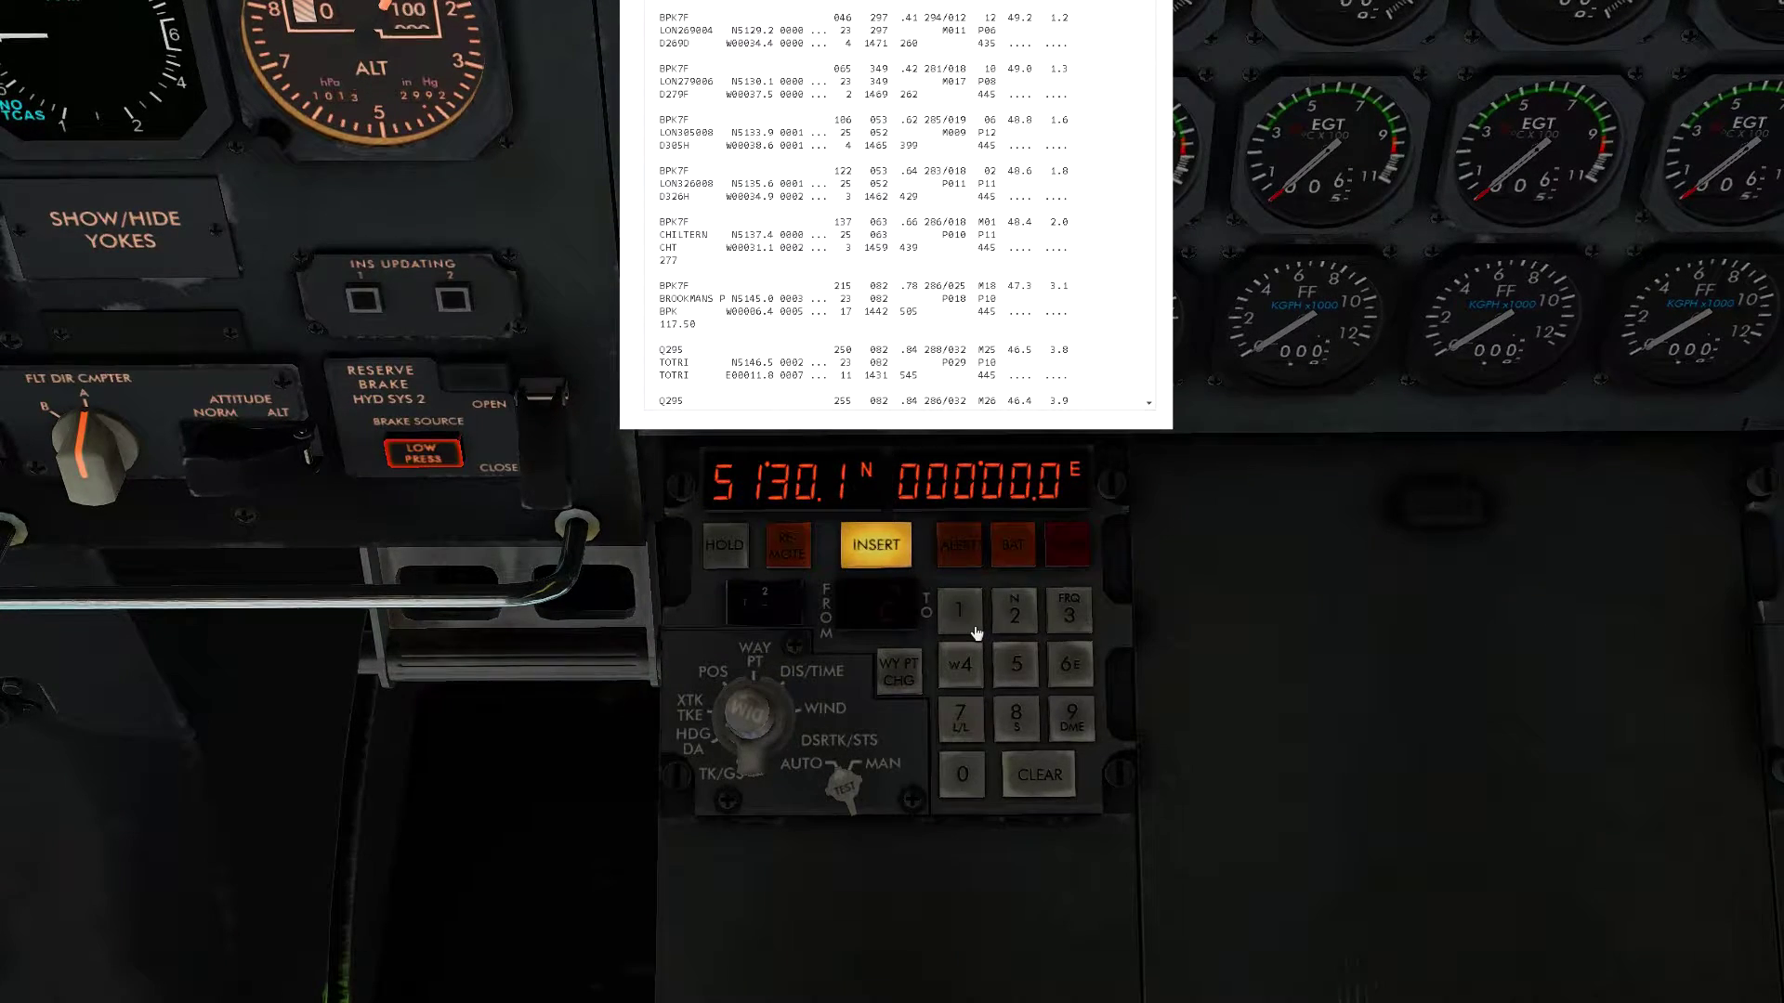
{"action": "left_click", "coordinate": [873, 548]}
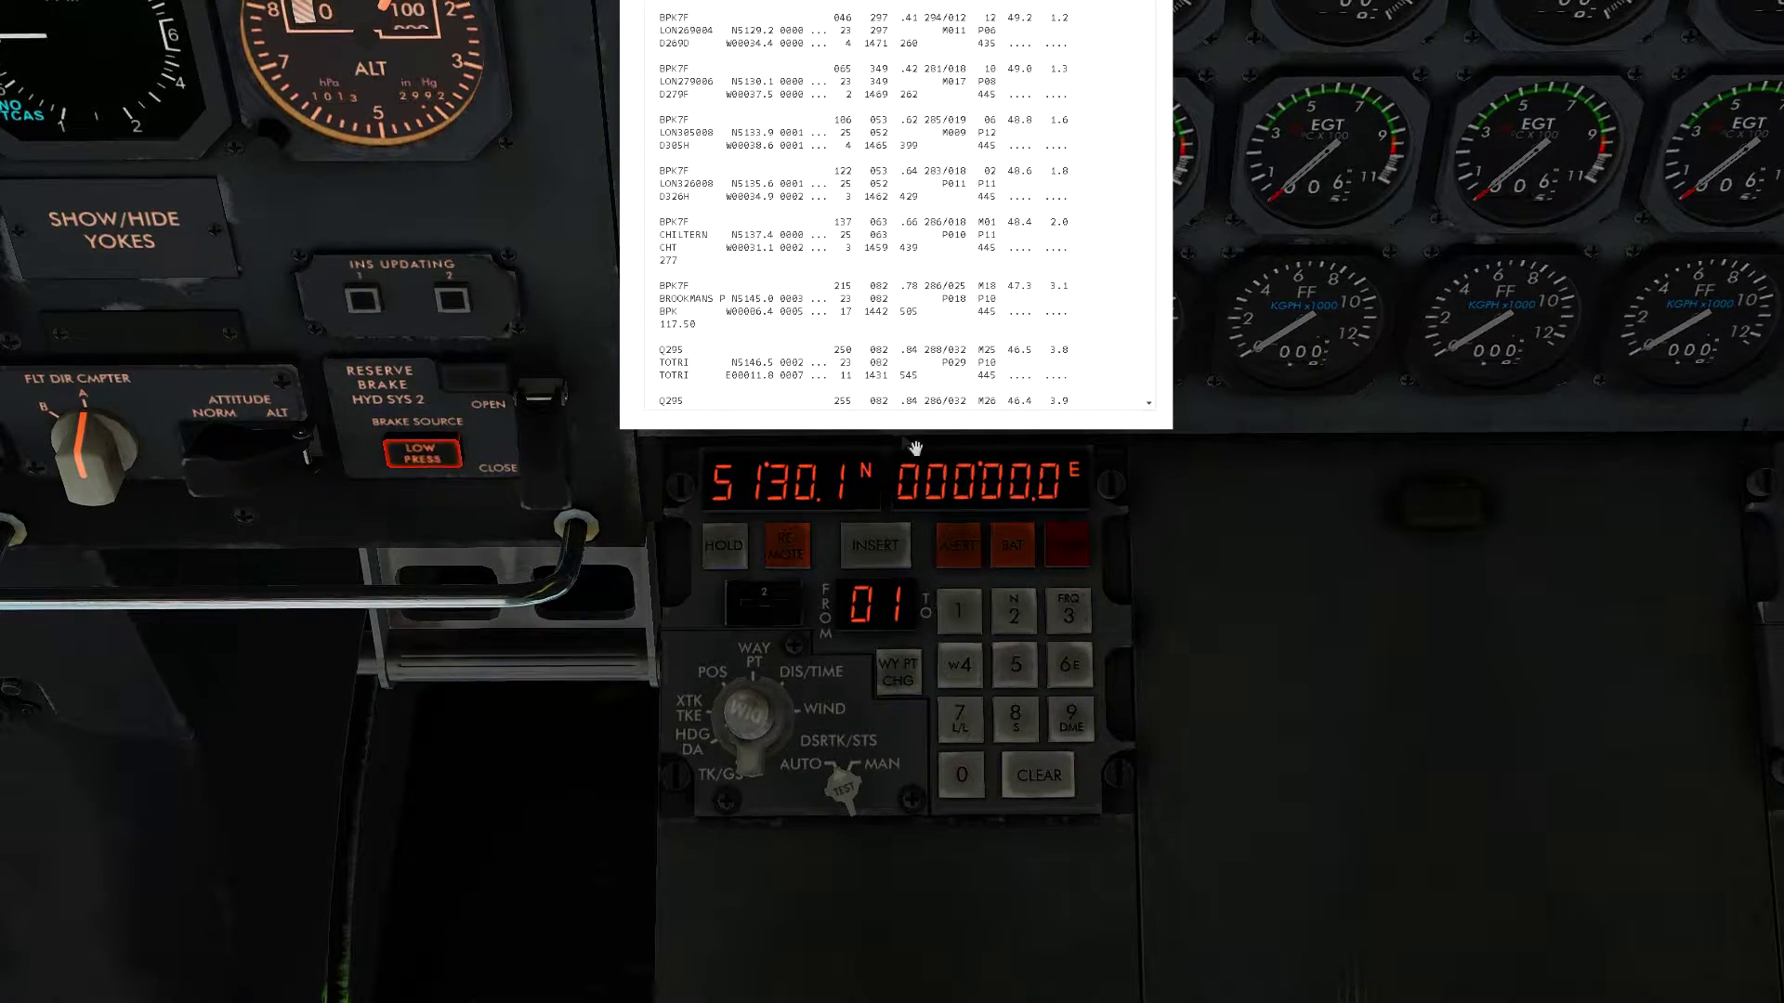
Enter and insert waypoint 2's longitude W 000°37.5
{"action": "left_click", "coordinate": [971, 674]}
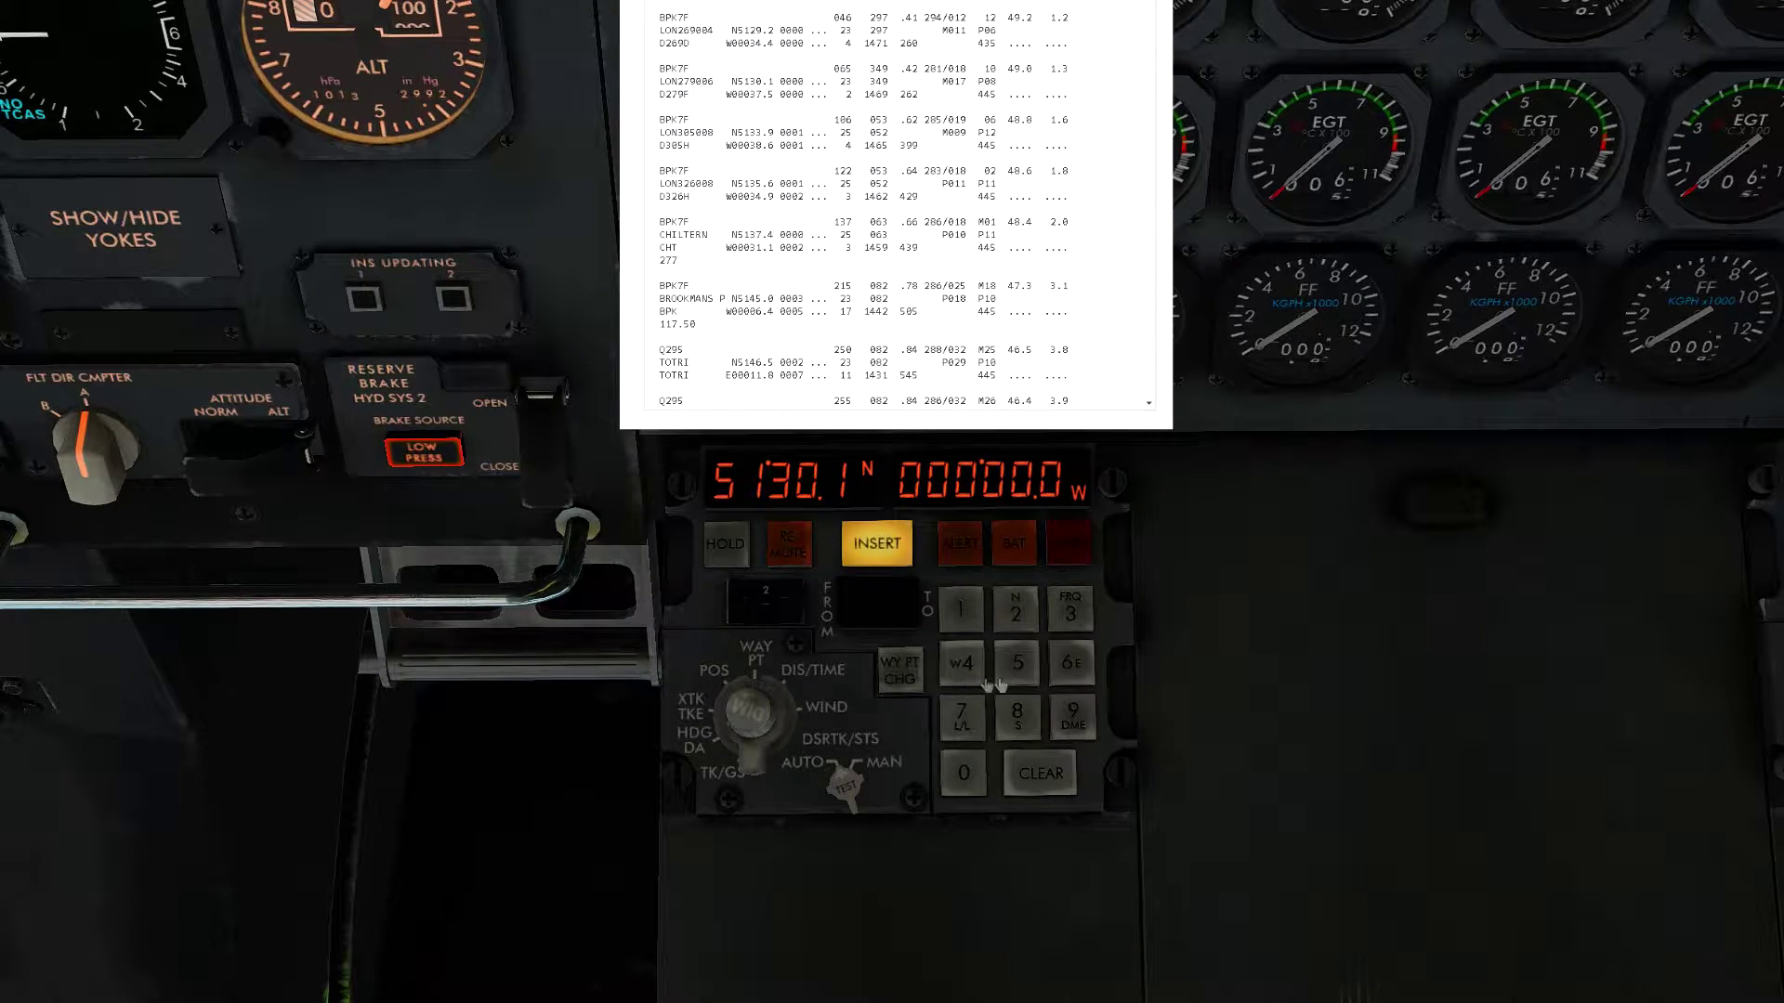
{"action": "left_click", "coordinate": [1085, 619]}
{"action": "left_click", "coordinate": [961, 715]}
{"action": "left_click", "coordinate": [1018, 663]}
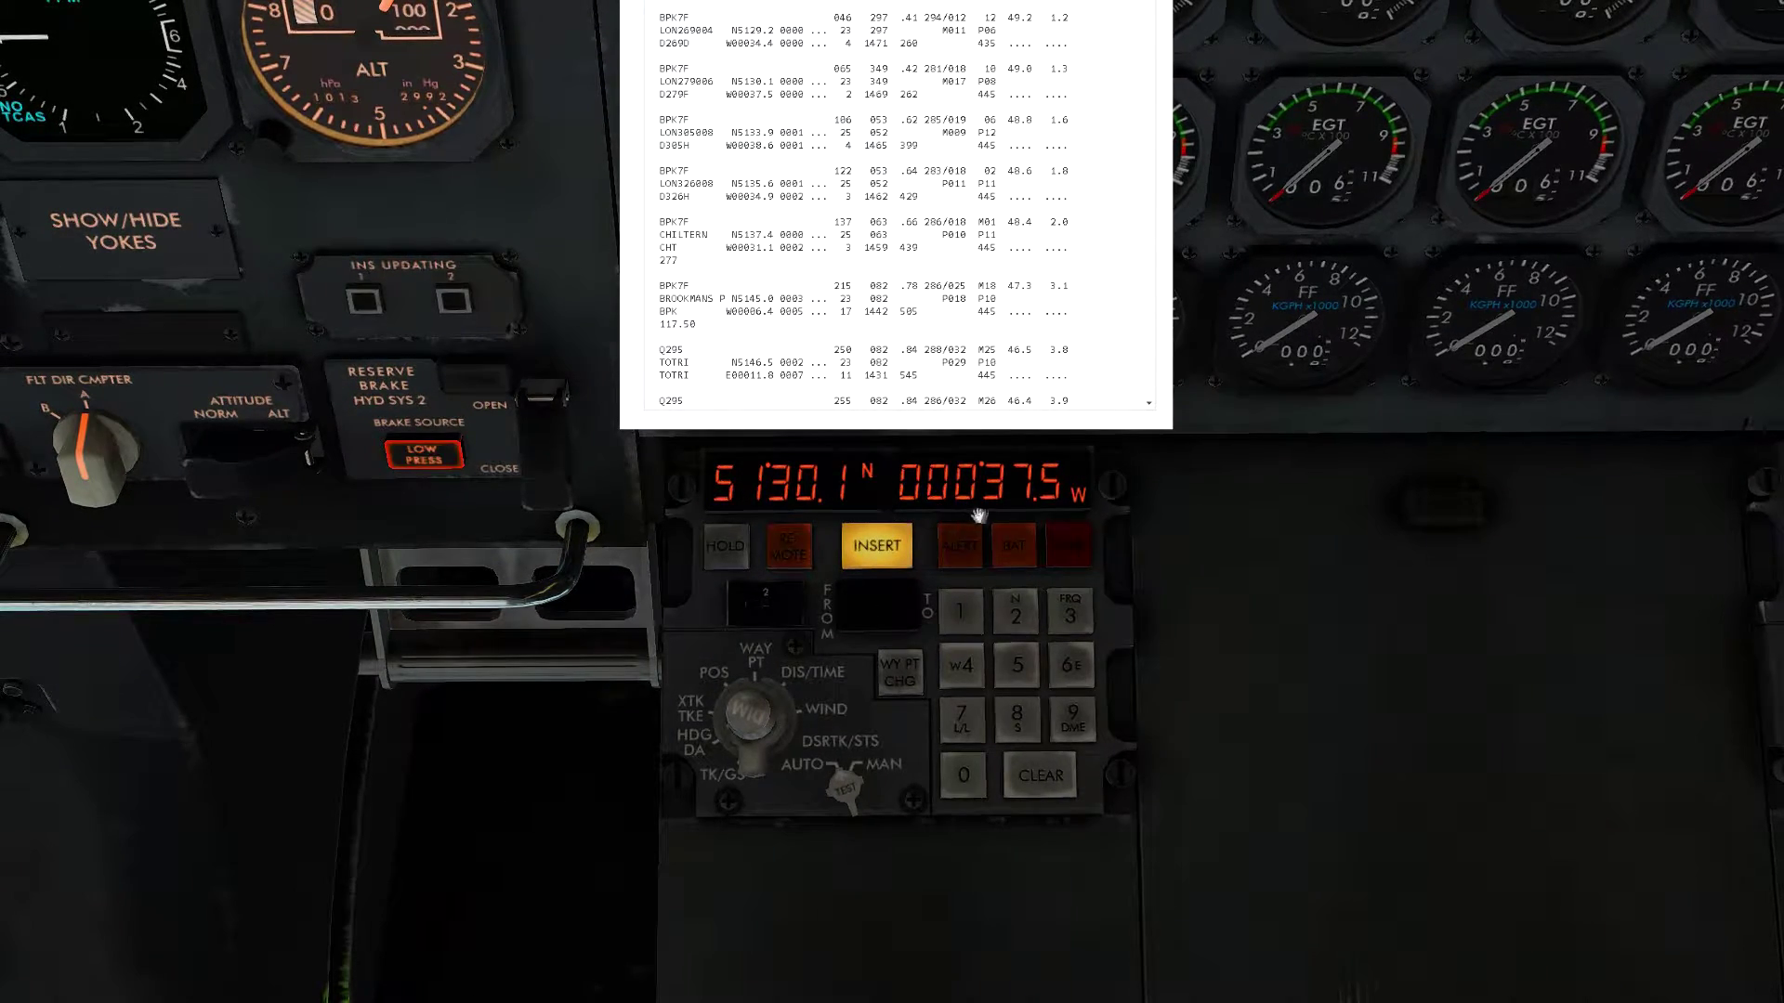
{"action": "left_click", "coordinate": [877, 563]}
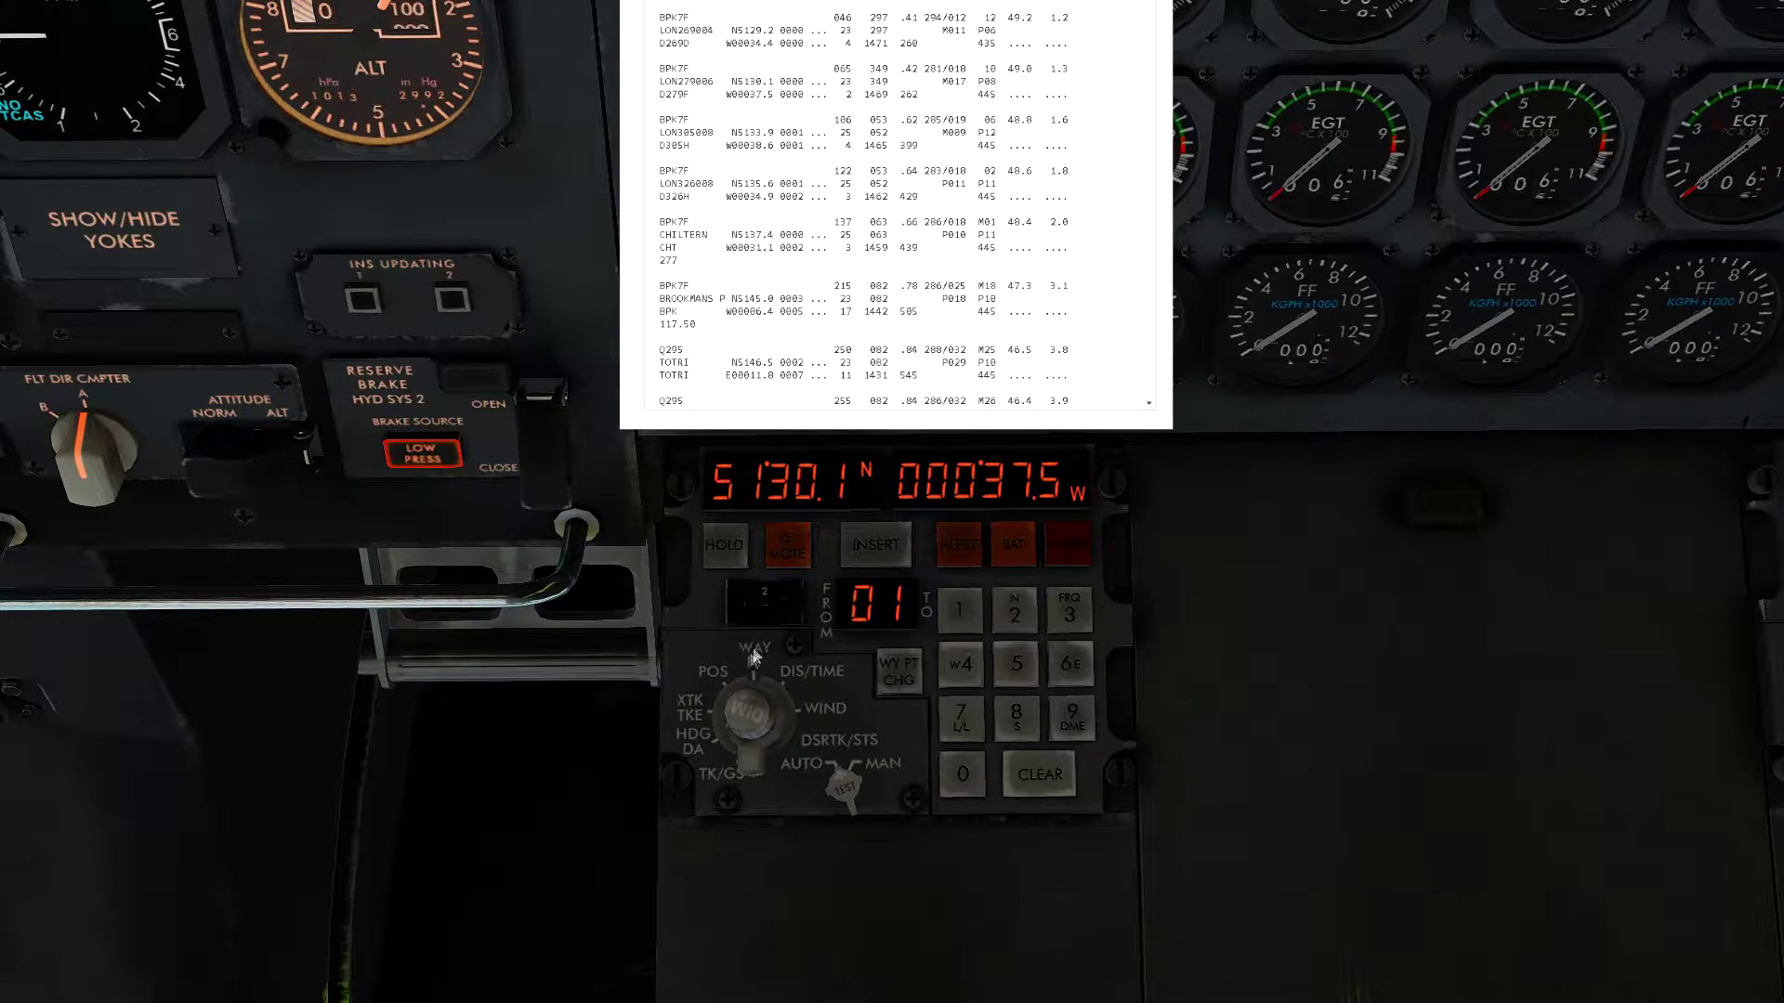
Review waypoint 2 on the FROM/TO thumbwheel, then advance the INS to waypoint 3
{"action": "scroll", "coordinate": [759, 613], "scroll_direction": "up", "scroll_amount": 5}
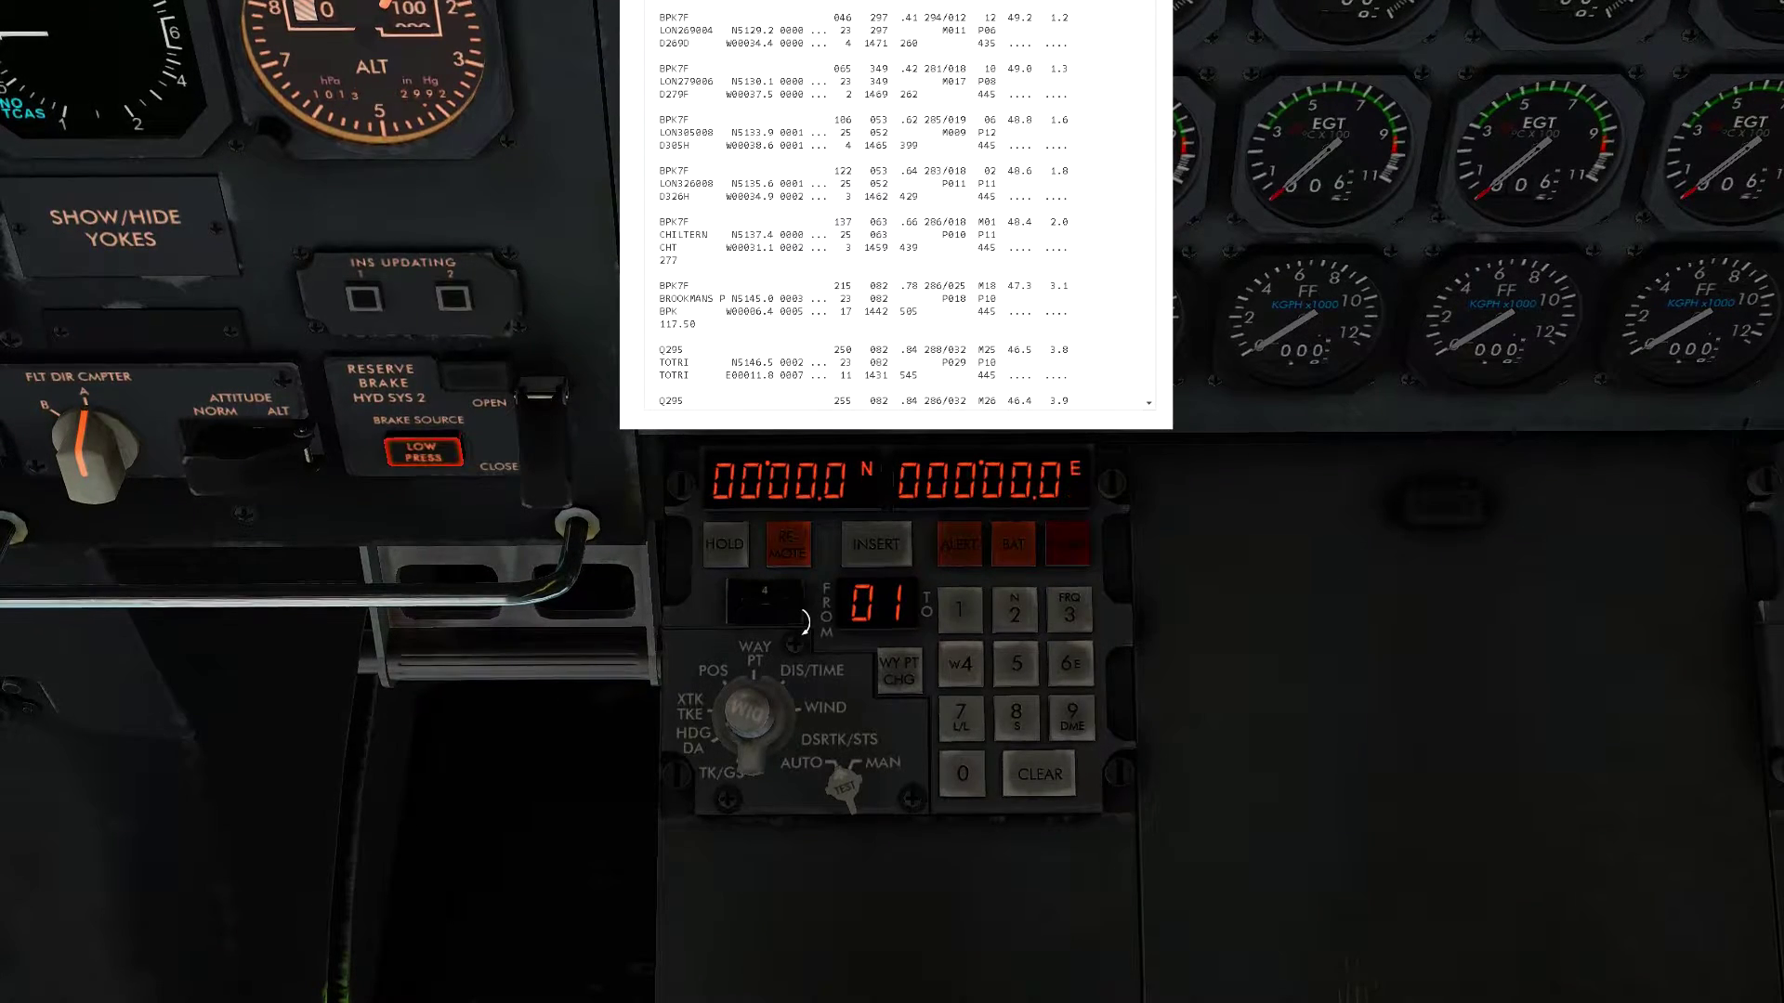
{"action": "scroll", "coordinate": [755, 615], "scroll_direction": "down", "scroll_amount": 2}
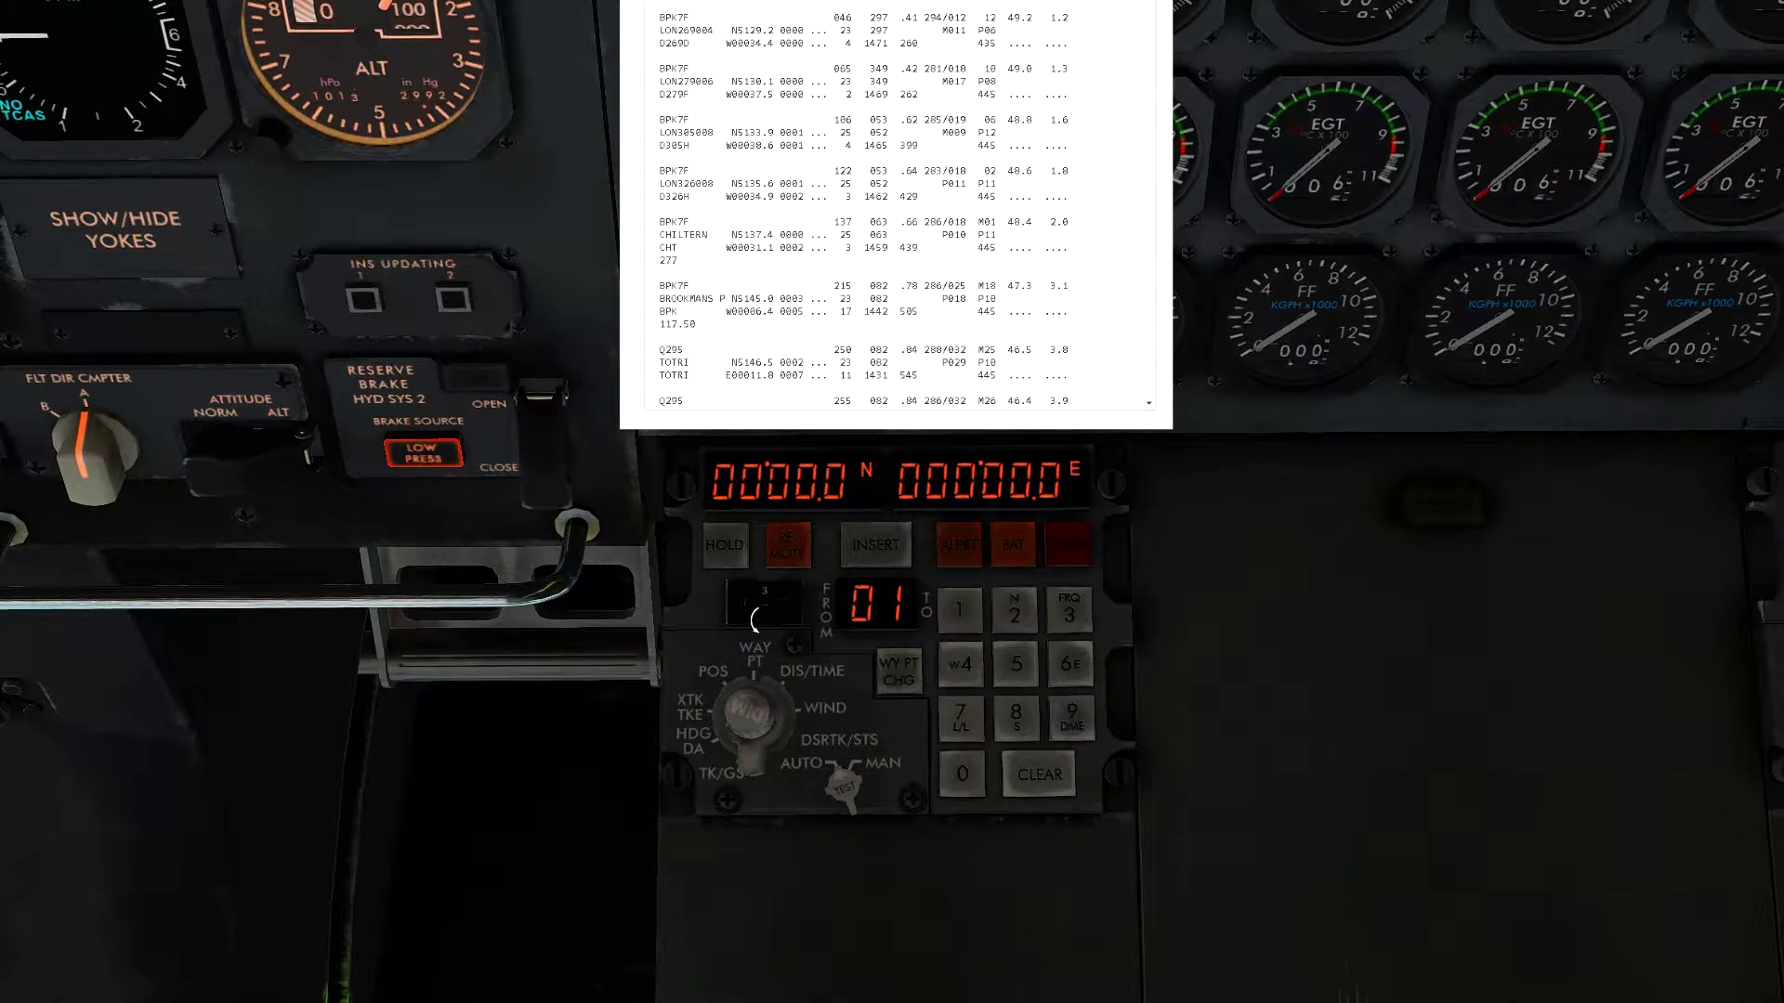
{"action": "scroll", "coordinate": [756, 618], "scroll_direction": "down", "scroll_amount": 1}
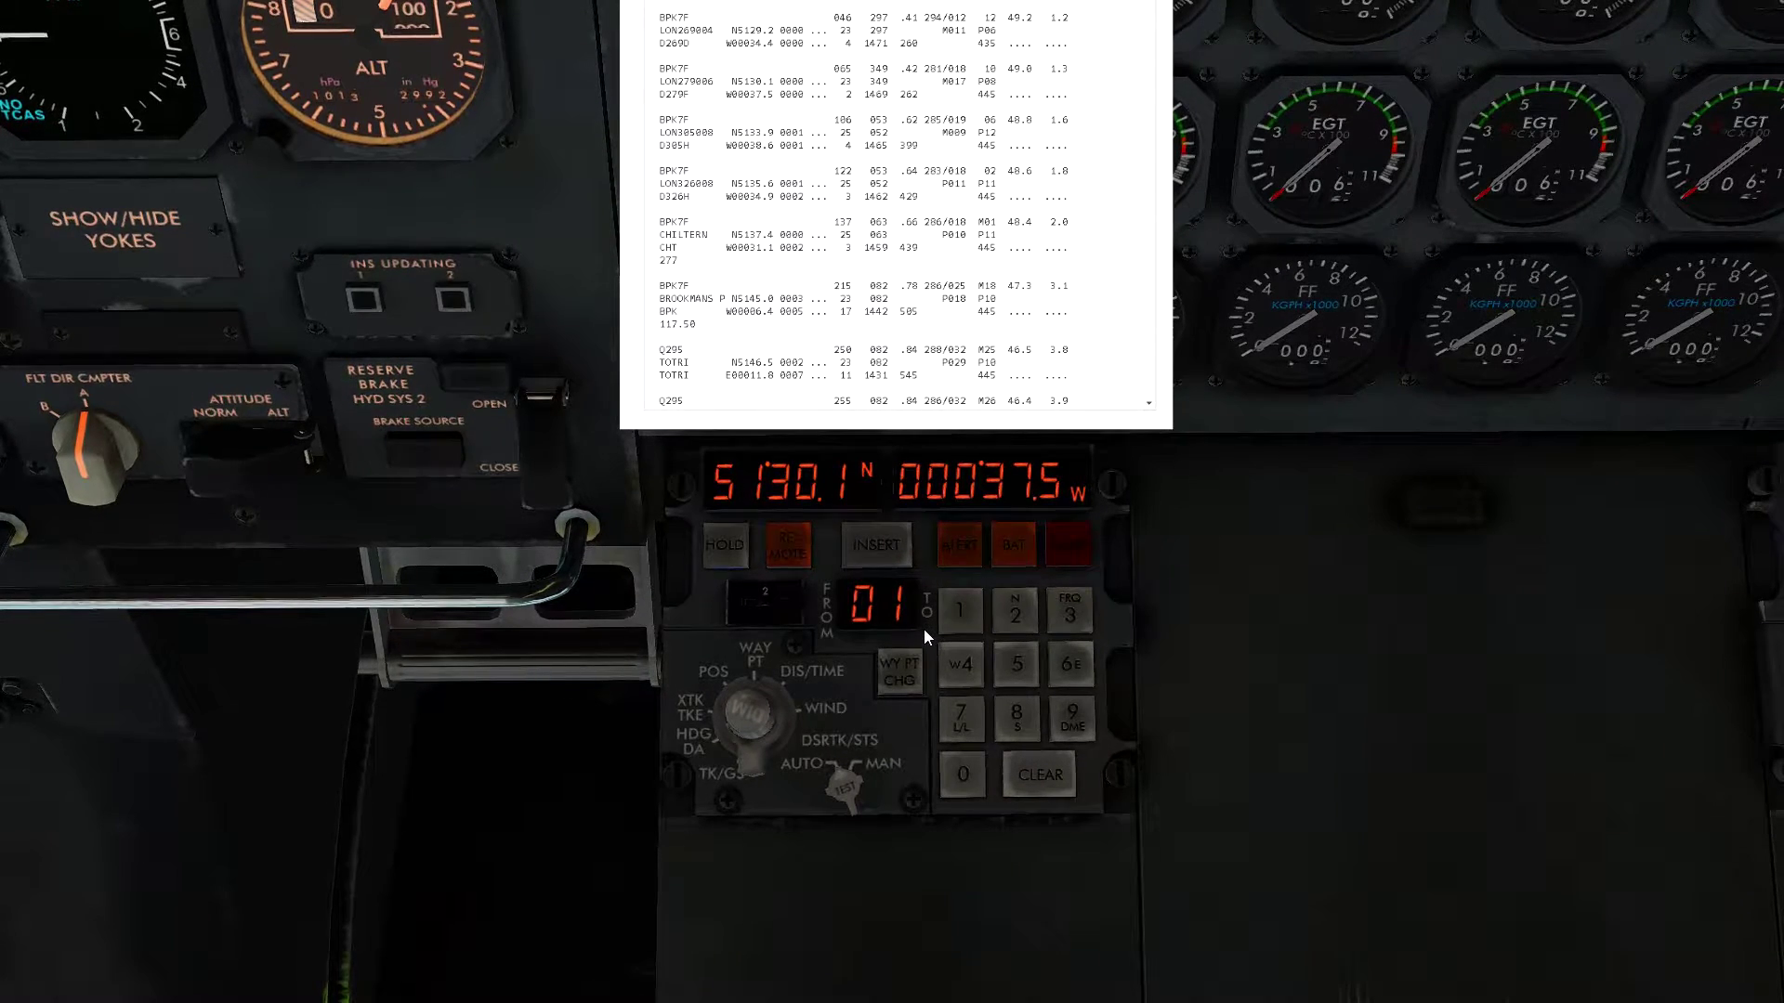
{"action": "left_click", "coordinate": [811, 621]}
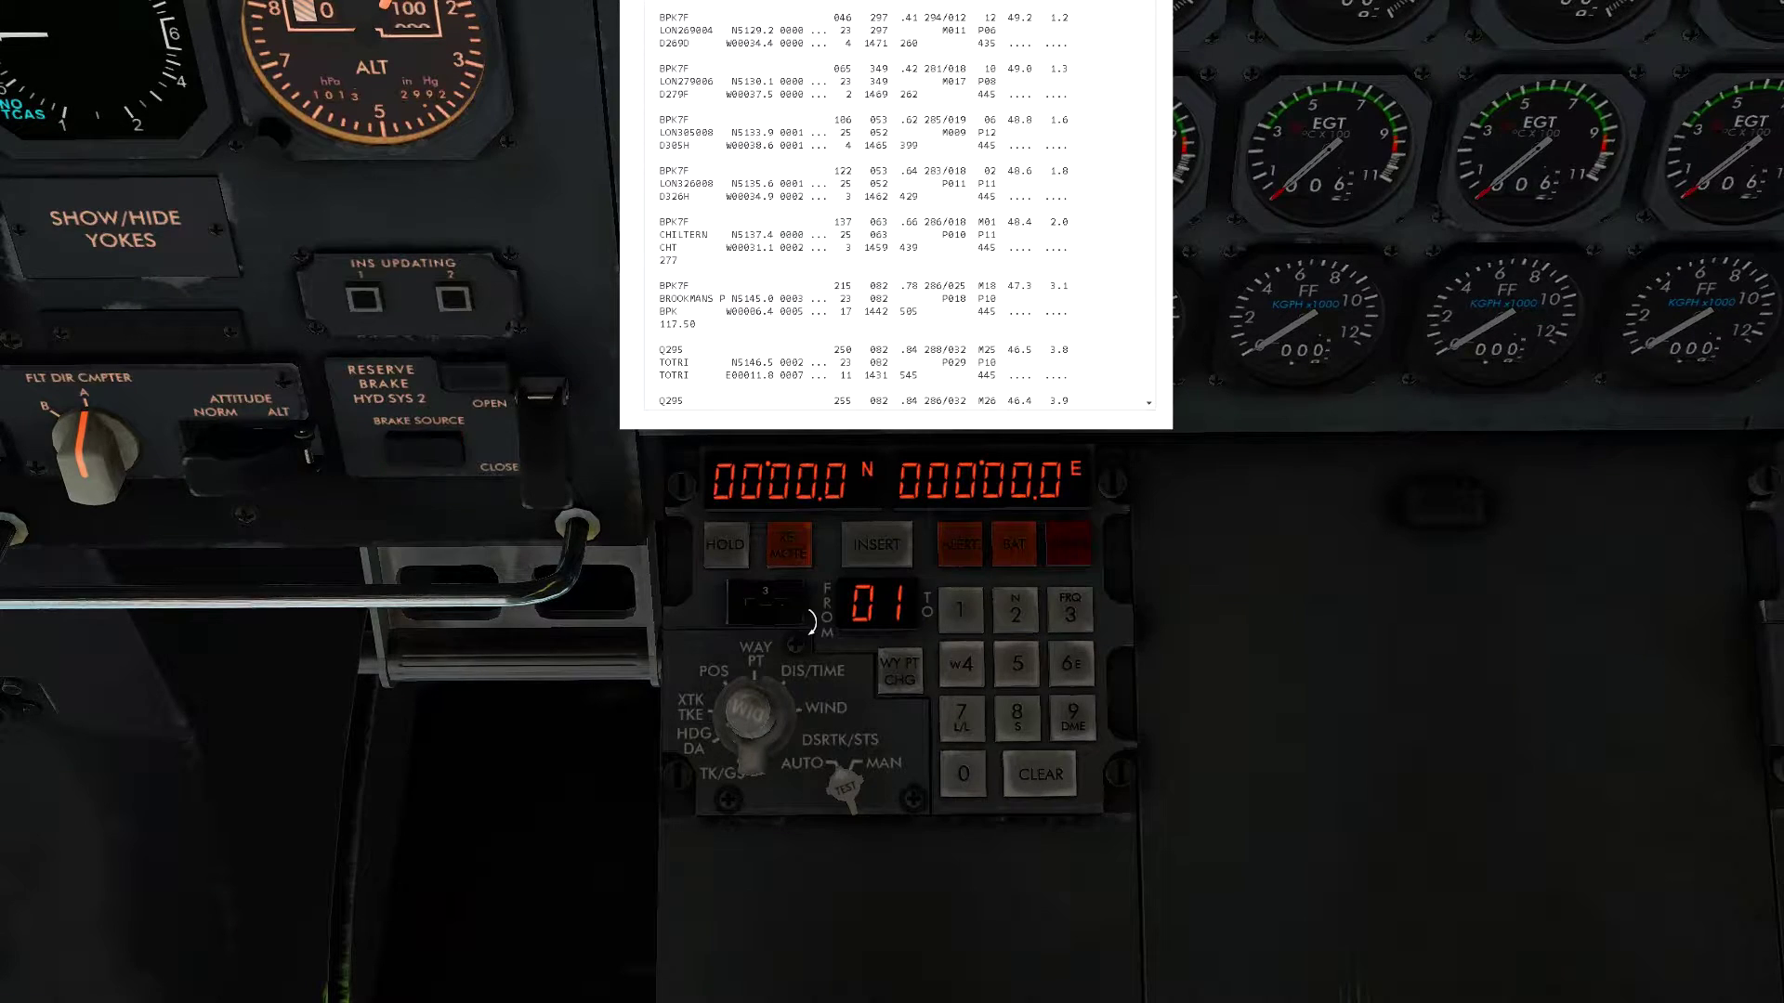
Enter and store waypoint 3's latitude N 51°33.9
{"action": "left_click", "coordinate": [1037, 633]}
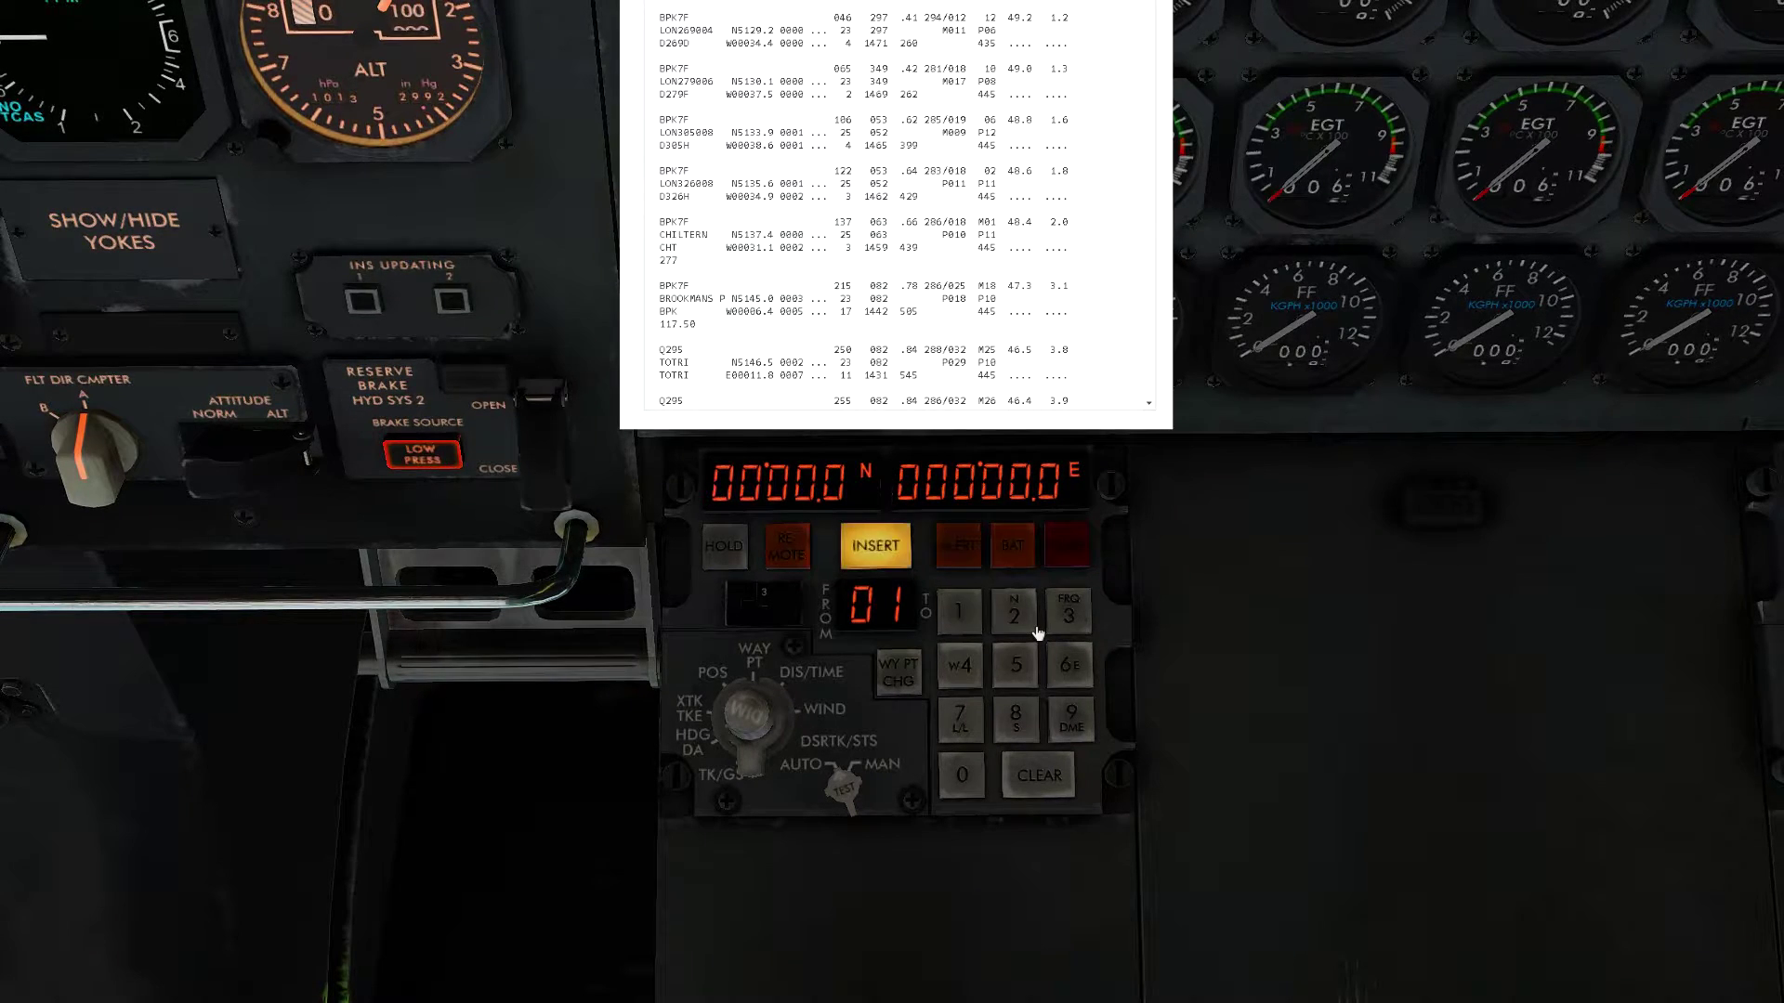
{"action": "left_click", "coordinate": [1028, 683]}
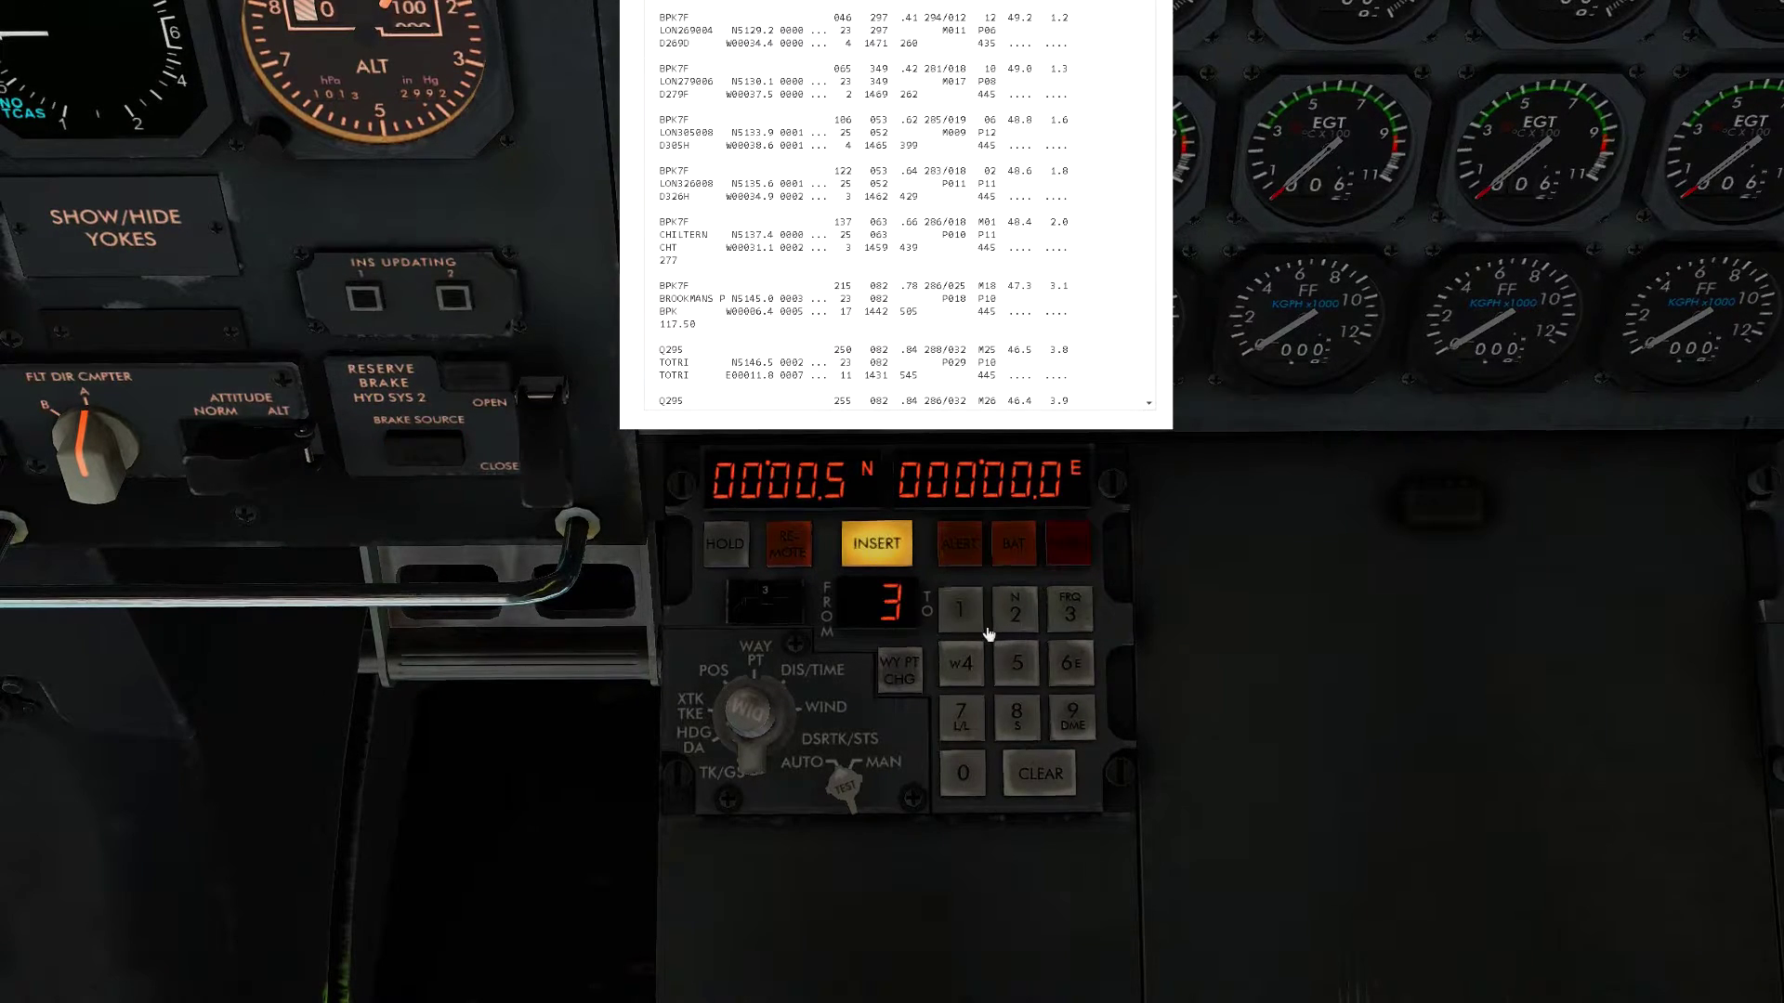
{"action": "left_click", "coordinate": [1086, 634]}
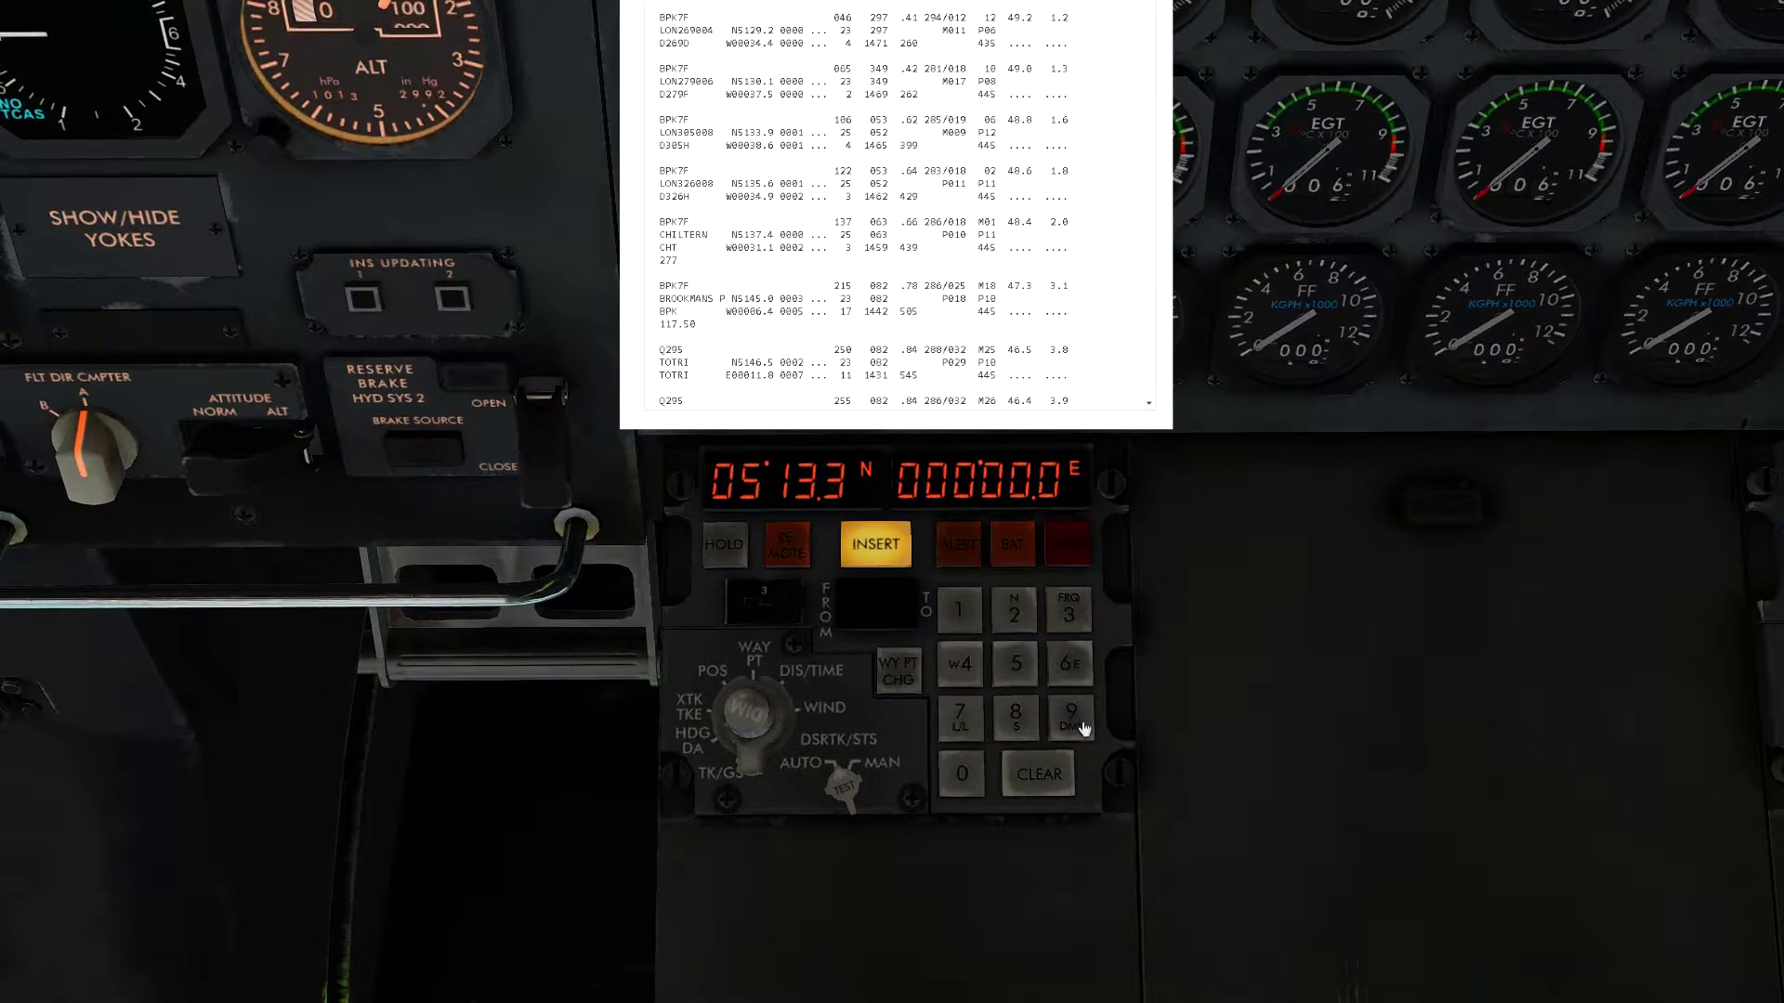
{"action": "left_click", "coordinate": [966, 619]}
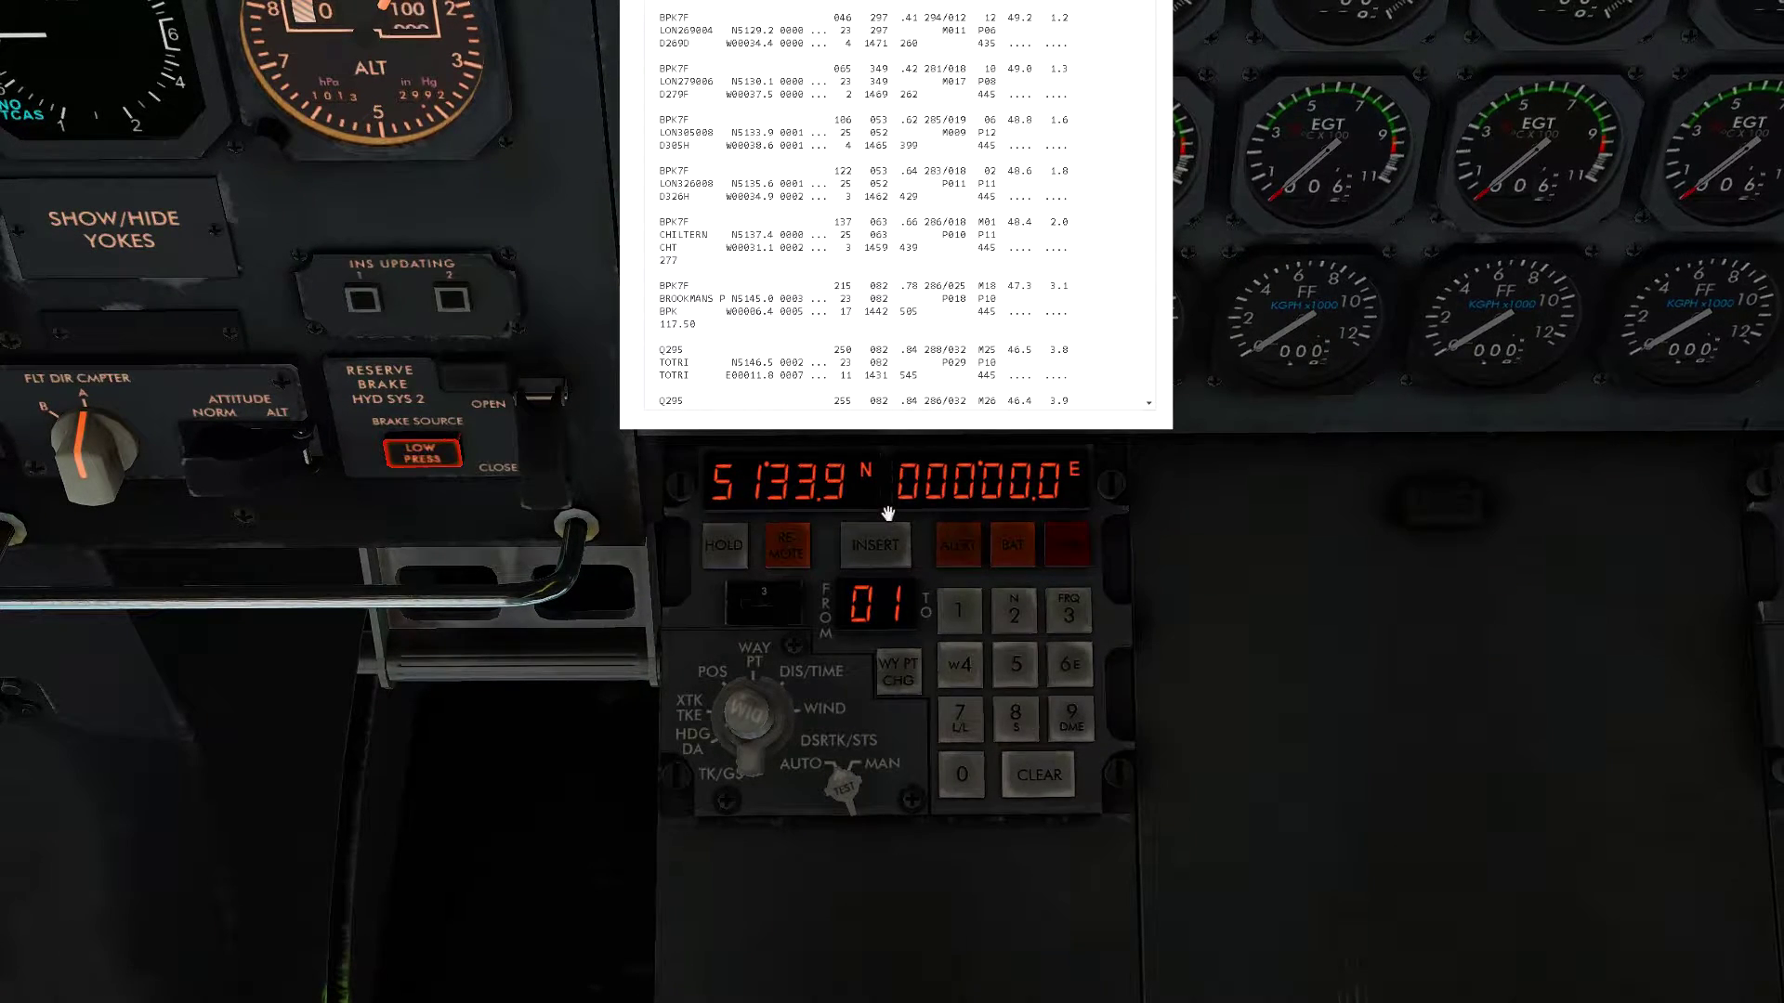
Store waypoint 3's longitude W 000°38.6, then advance to waypoint 4
{"action": "left_click", "coordinate": [982, 695]}
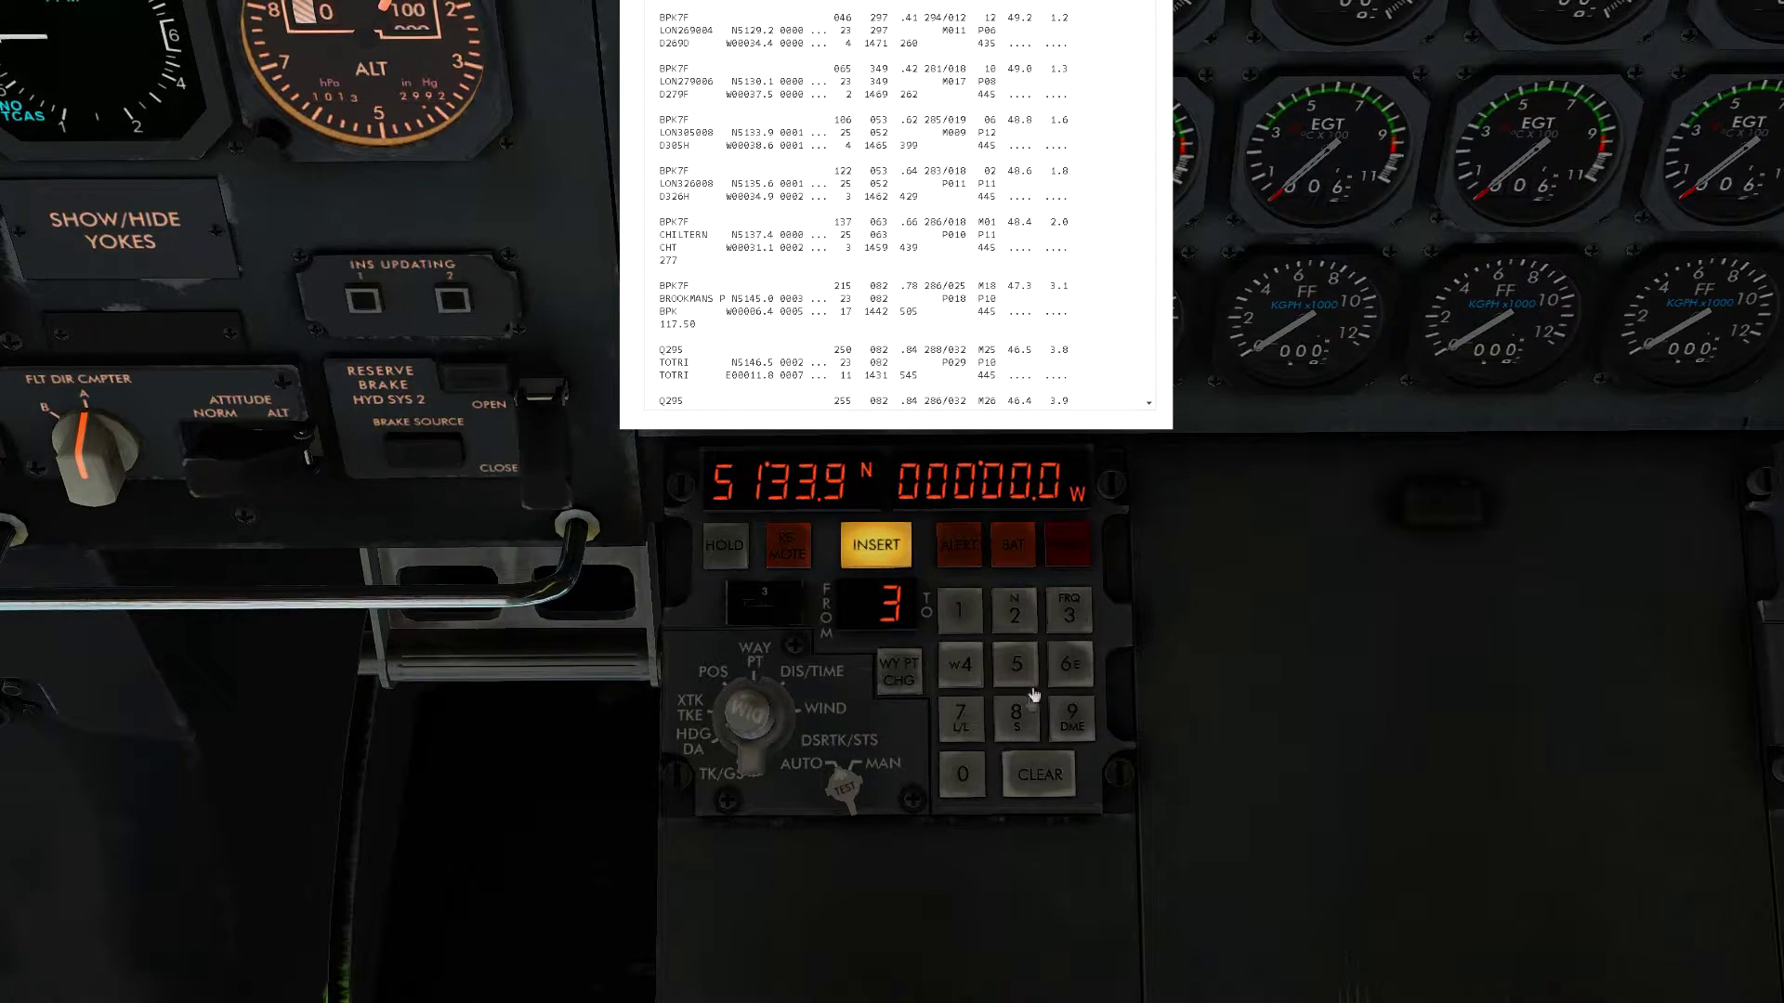
{"action": "left_click", "coordinate": [1069, 615]}
{"action": "left_click", "coordinate": [1016, 717]}
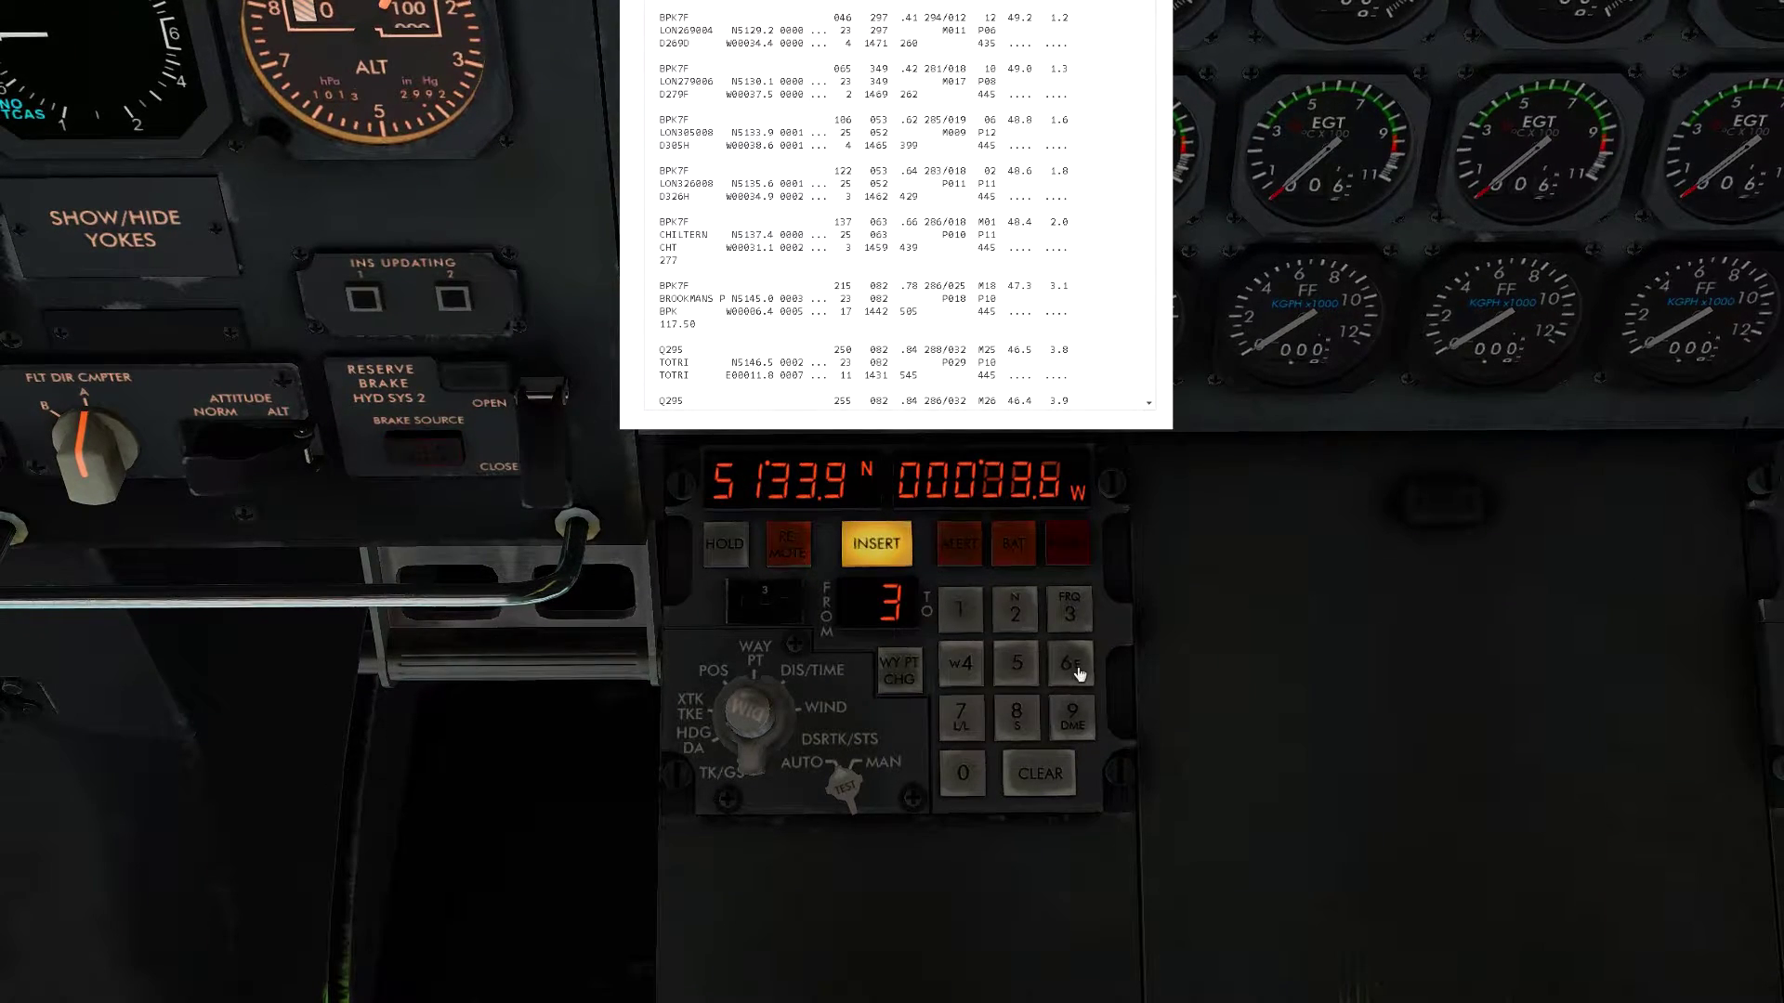
{"action": "left_click", "coordinate": [1070, 664]}
{"action": "left_click", "coordinate": [873, 551]}
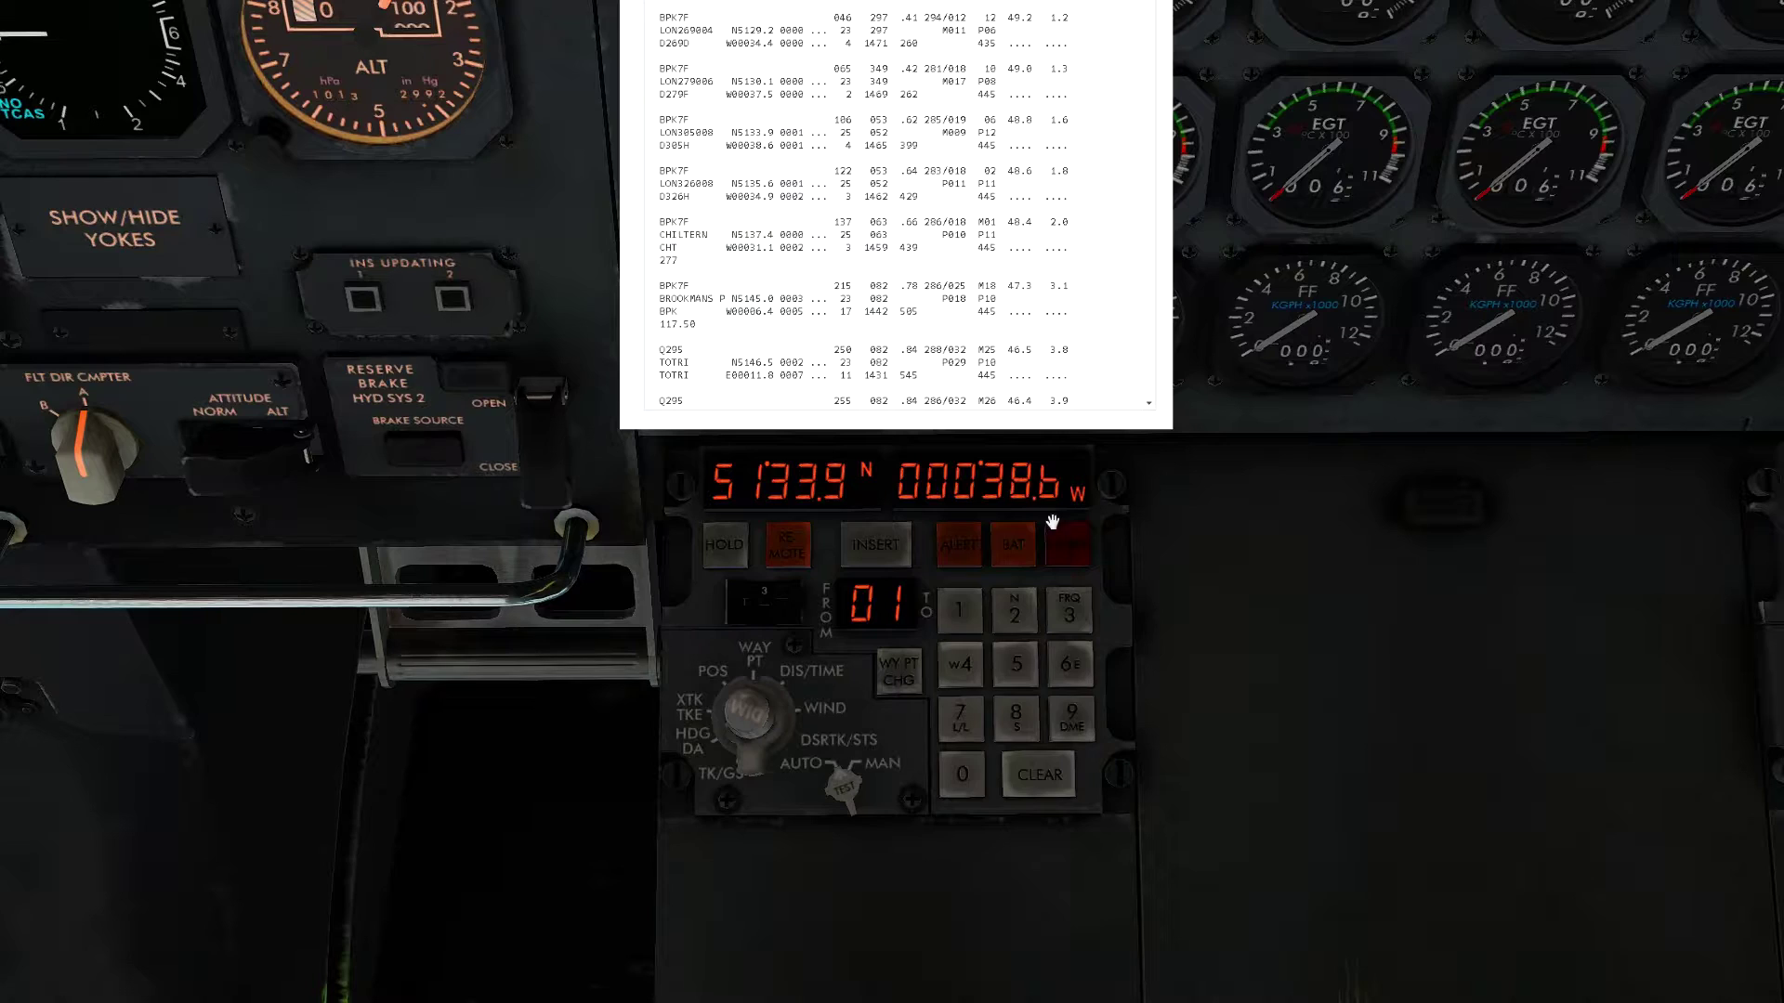
{"action": "left_click", "coordinate": [802, 618]}
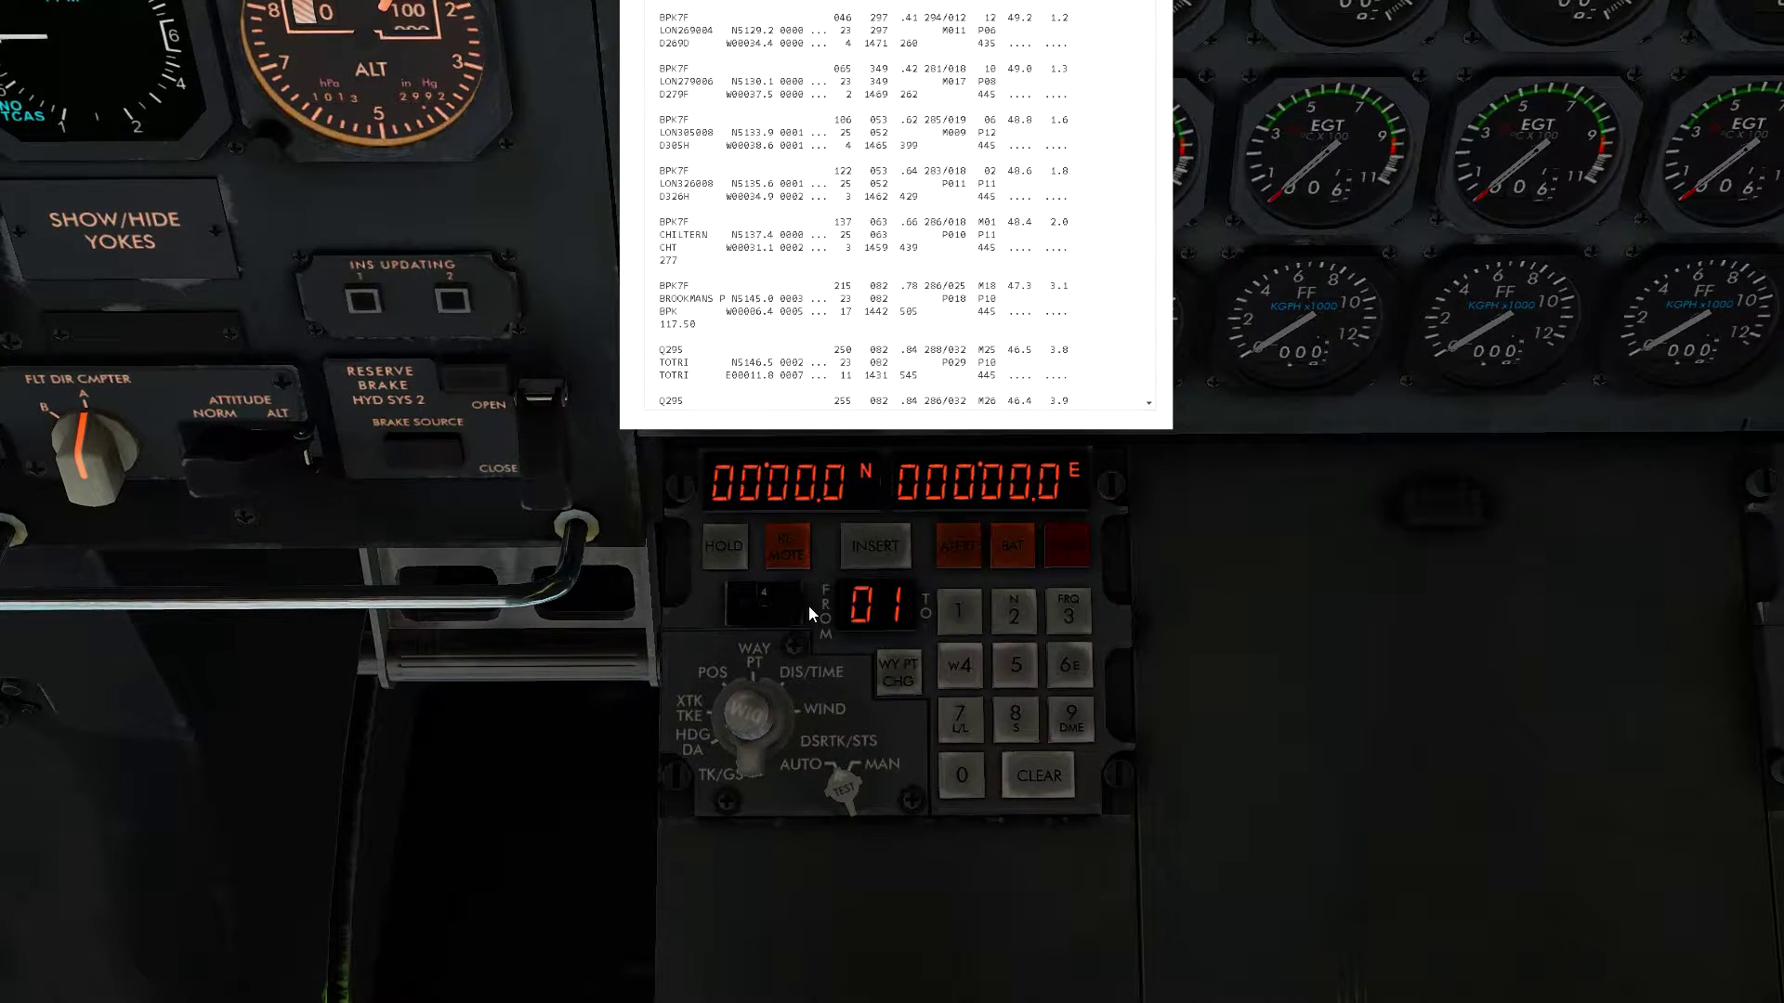
Enter and insert waypoint 4's latitude N 51°37.4
{"action": "left_click", "coordinate": [1015, 613]}
{"action": "left_click", "coordinate": [1017, 664]}
{"action": "left_click", "coordinate": [960, 609]}
{"action": "left_click", "coordinate": [1064, 646]}
{"action": "left_click", "coordinate": [967, 705]}
{"action": "left_click", "coordinate": [960, 664]}
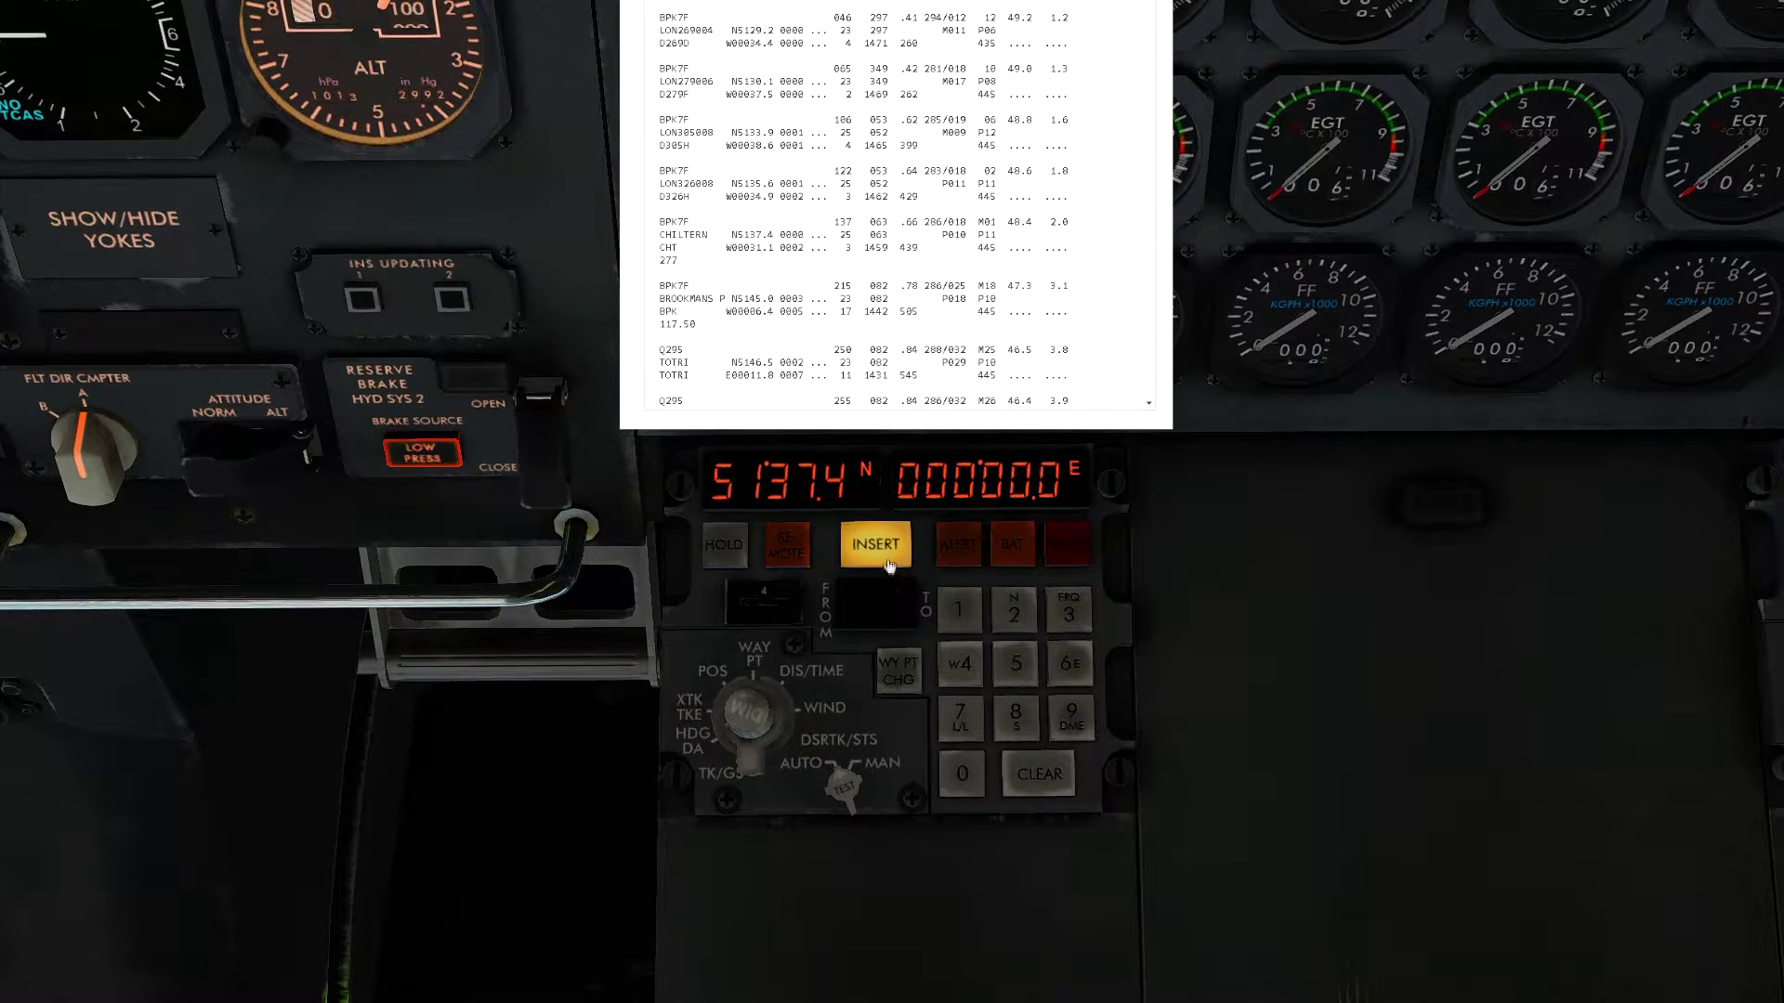
{"action": "left_click", "coordinate": [876, 545]}
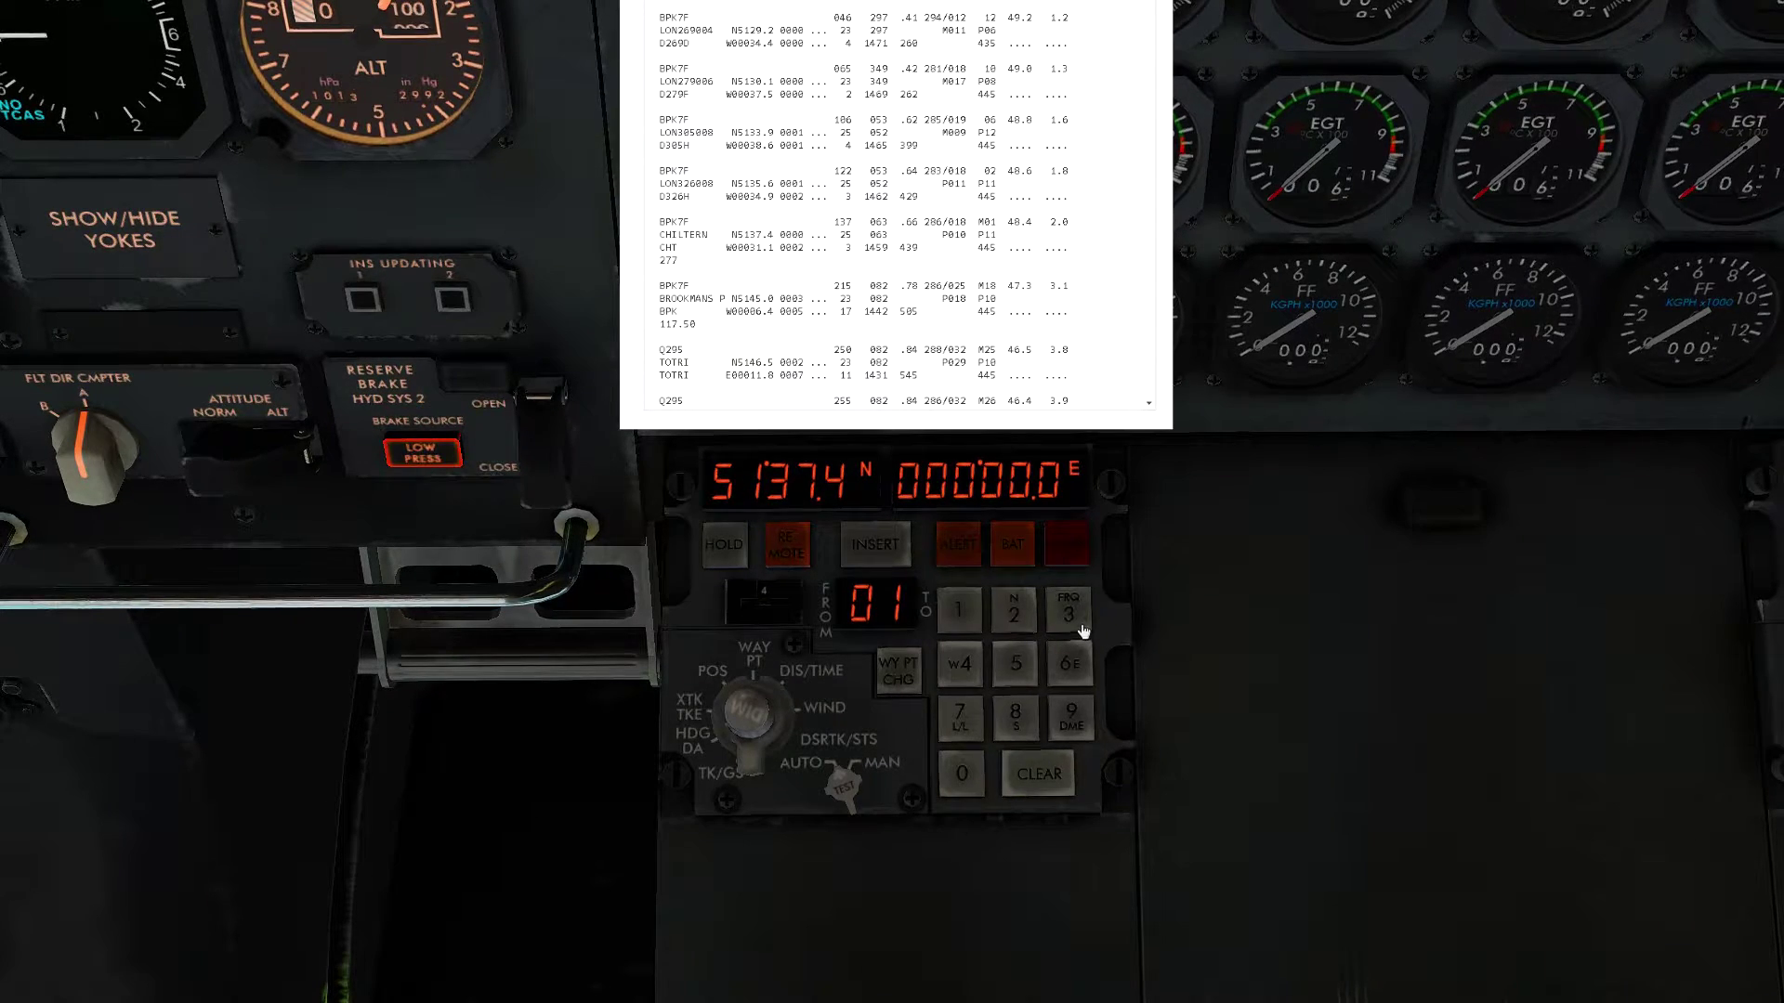
Key in waypoint 4's longitude W 000°31.1 and press INSERT
{"action": "left_click", "coordinate": [959, 665]}
{"action": "left_click", "coordinate": [1069, 613]}
{"action": "double_click", "coordinate": [960, 609]}
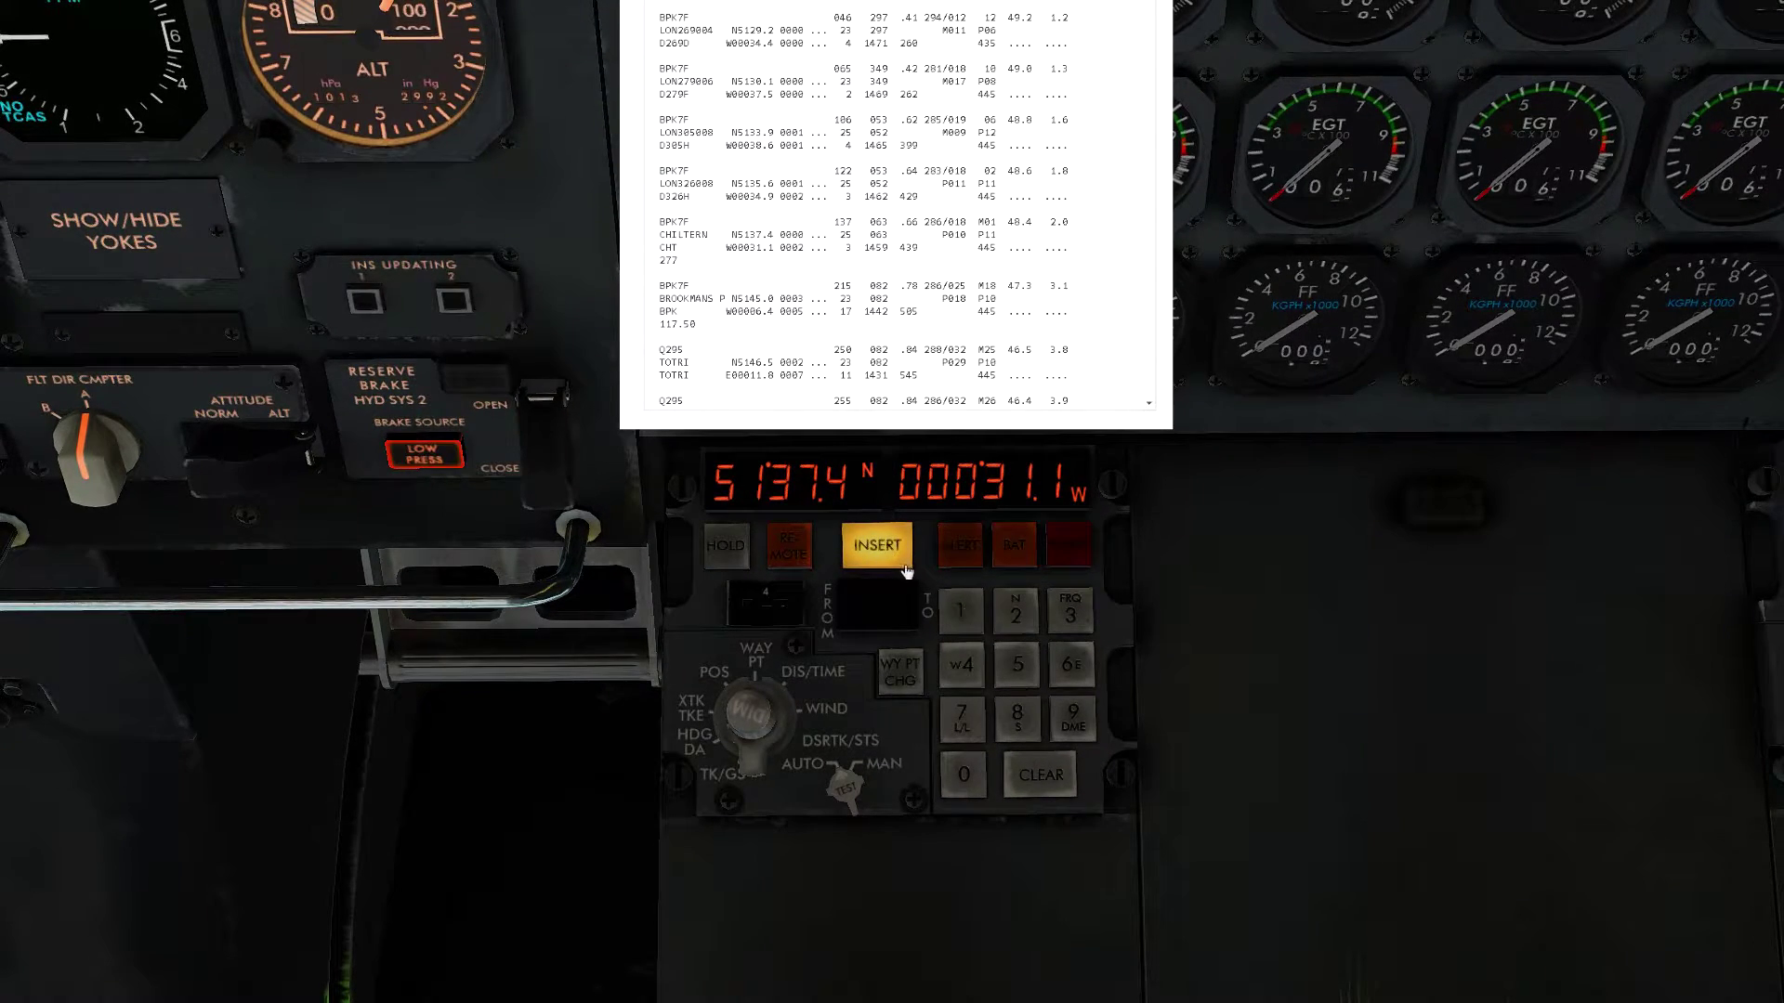
{"action": "left_click", "coordinate": [905, 567]}
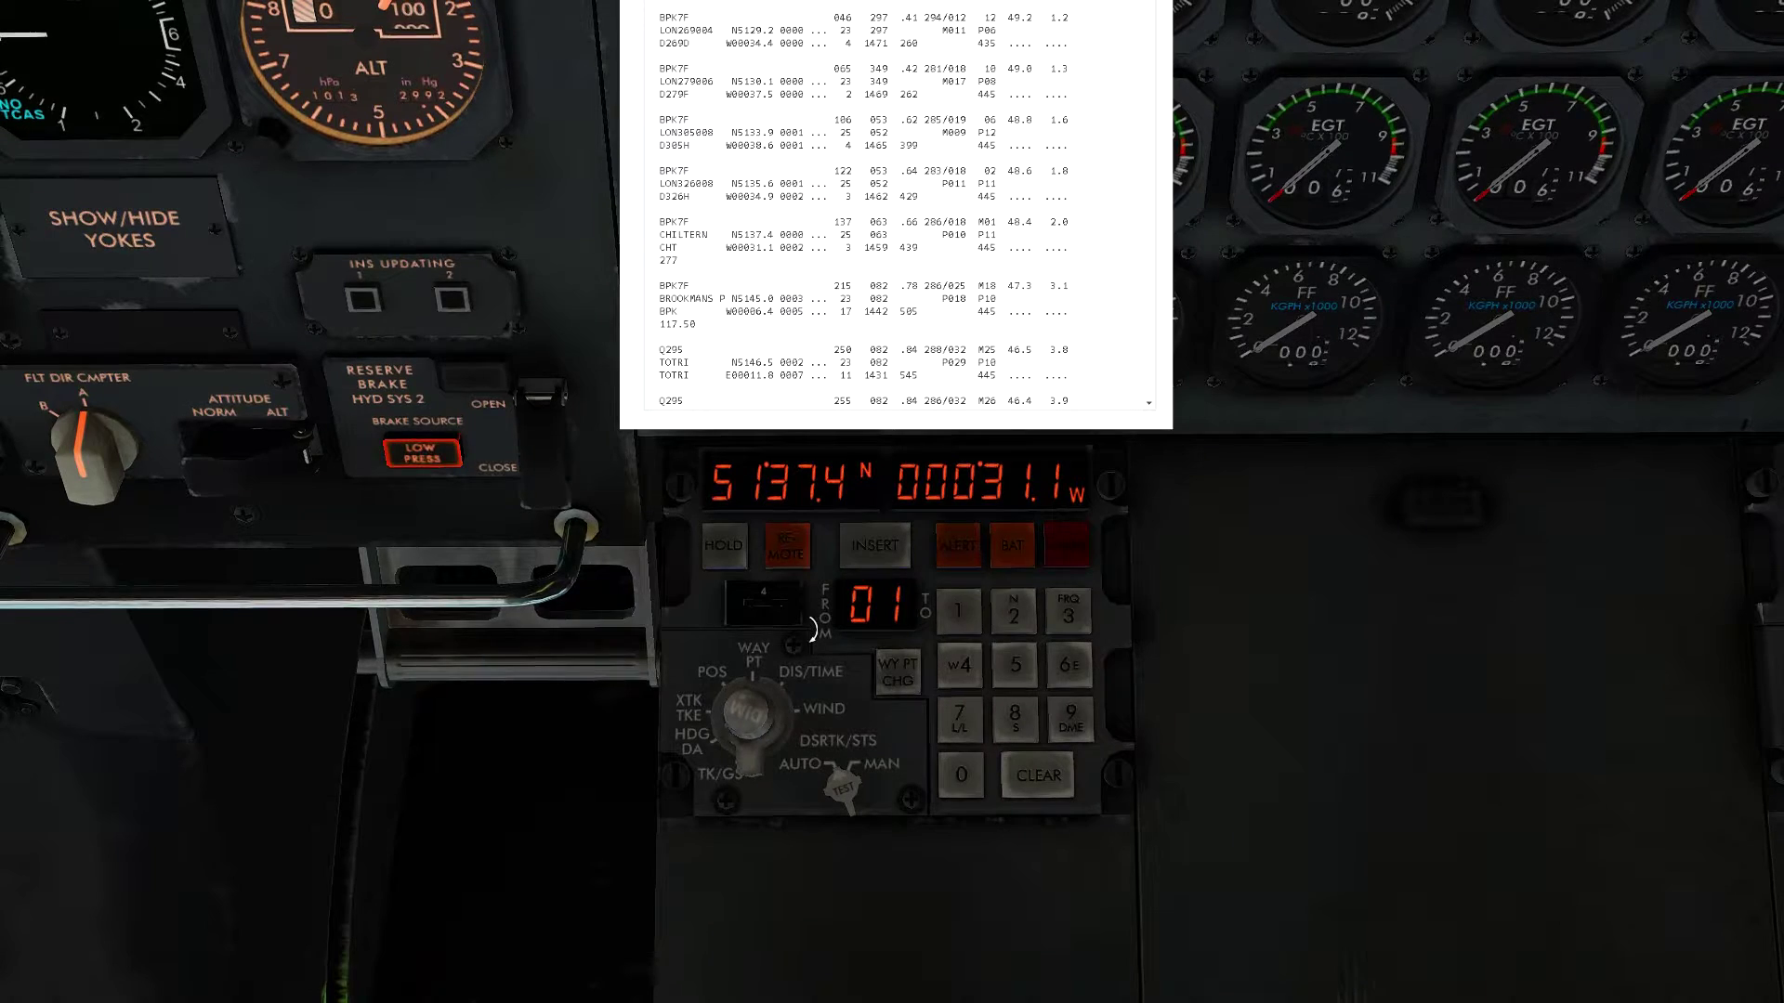